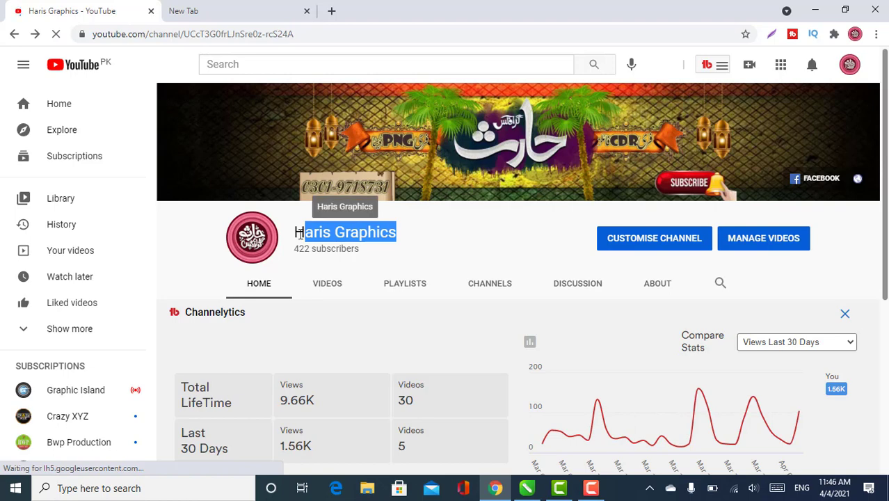
Step: Examine the Haris Graphics channel name and subscriber count in the channel header
drag(294, 233, 402, 233)
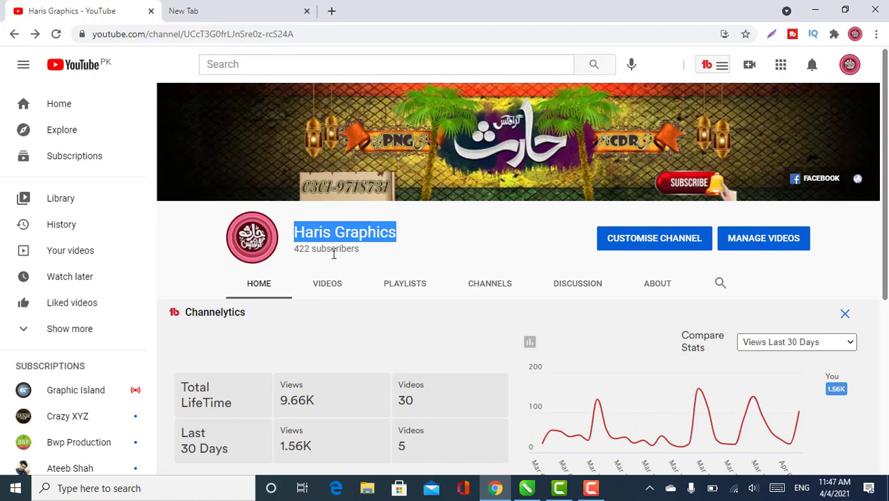
click(410, 251)
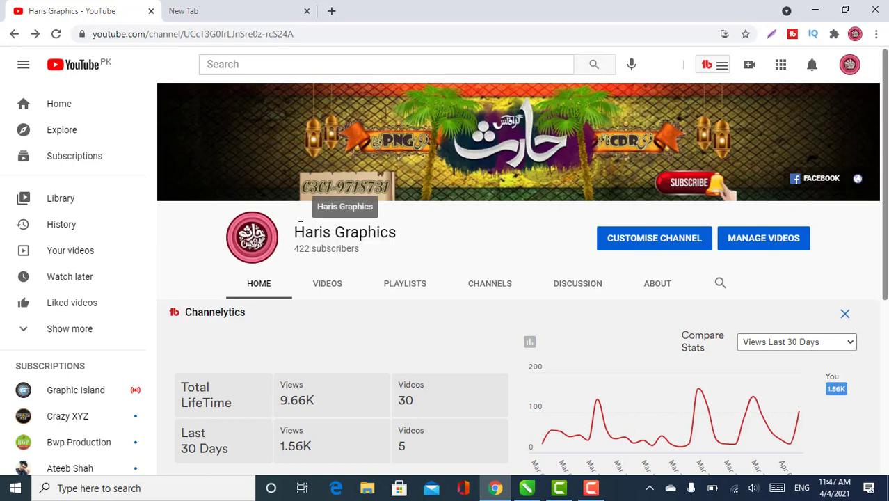
drag(295, 231, 409, 244)
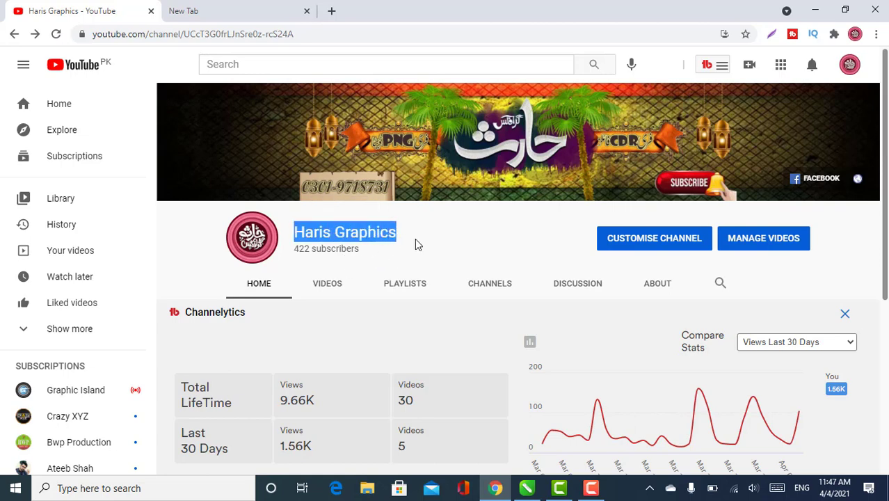
click(415, 245)
drag(294, 232, 406, 240)
click(402, 251)
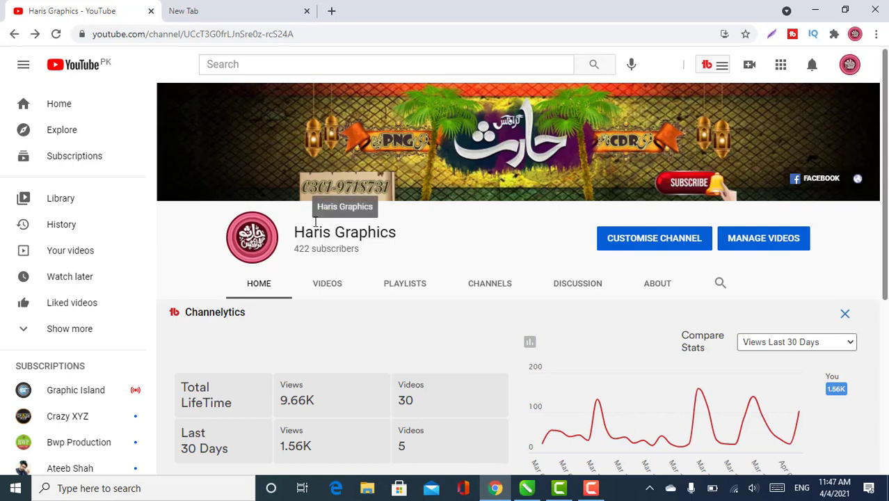
drag(295, 231, 401, 237)
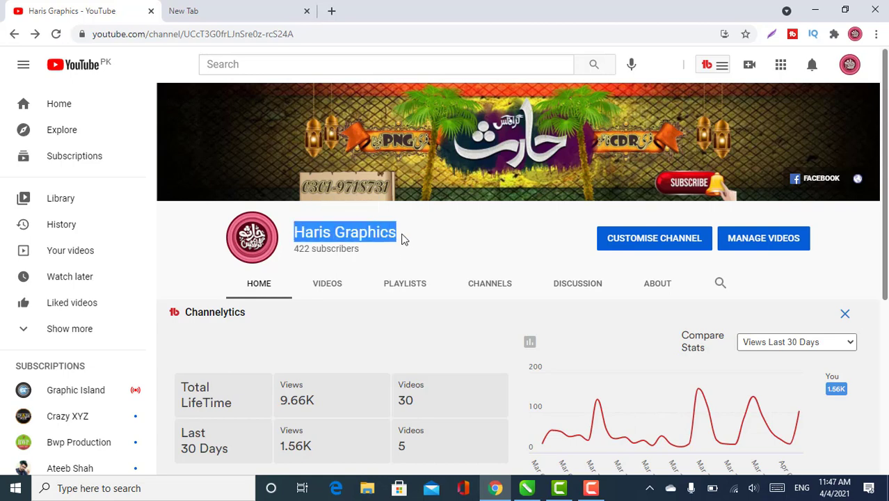
drag(294, 248, 385, 259)
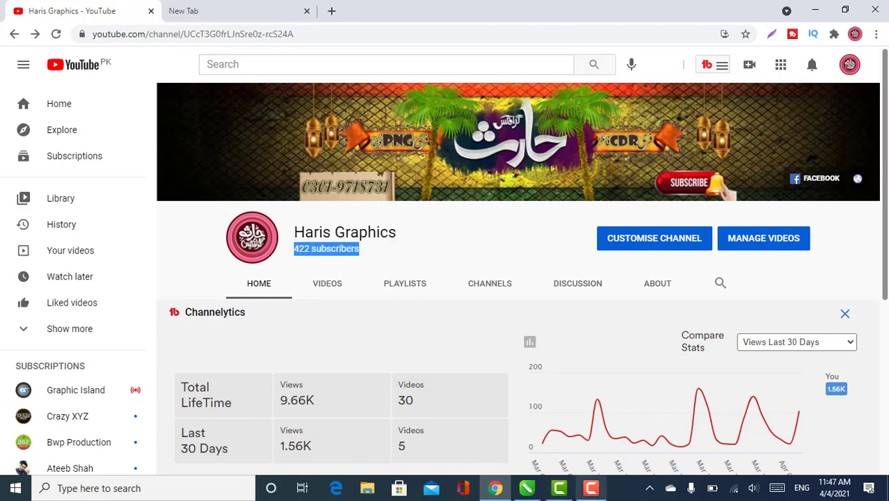
Step: Switch to CorelDRAW and look over the whole Ramadan calendar design in calendar ramazan.cdr
key(alt+Tab)
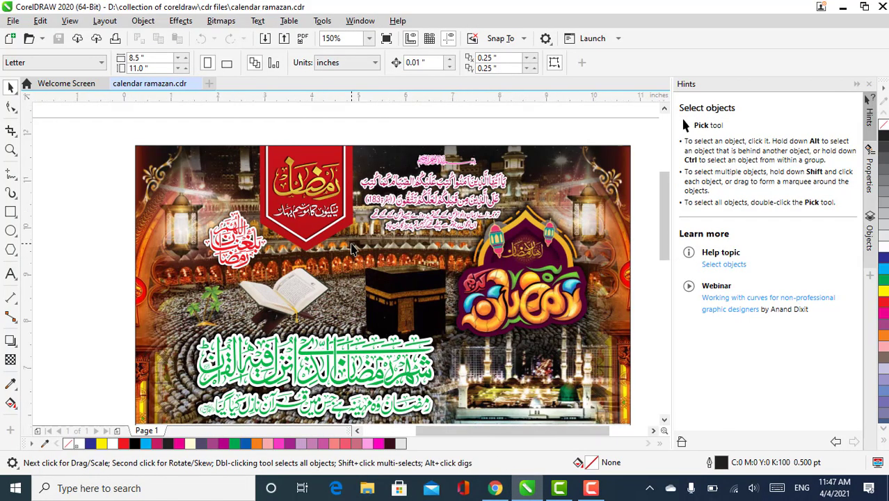
scroll(352, 248, down, 4)
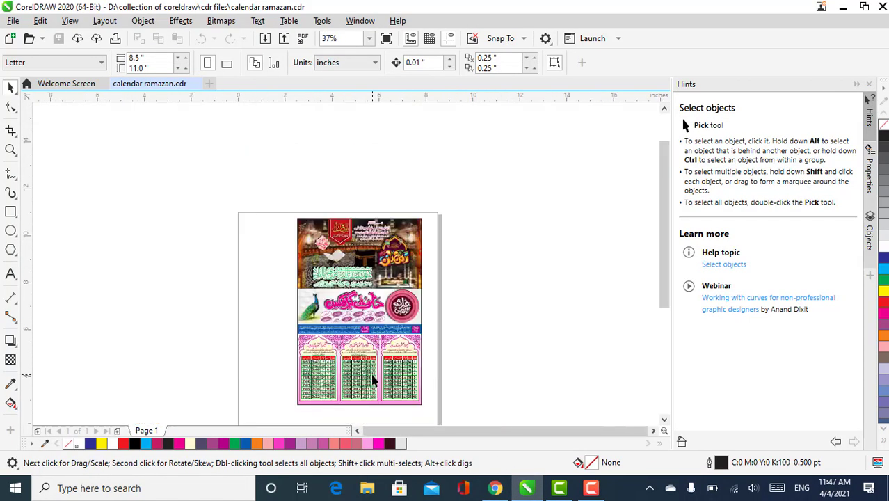
scroll(370, 376, up, 2)
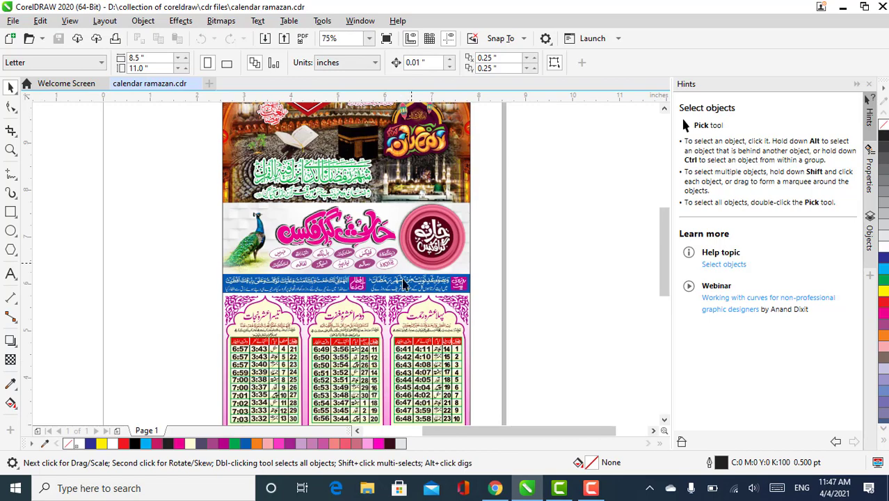
Step: Switch to Chrome and view the uploaded videos on the Haris Graphics channel page
click(495, 487)
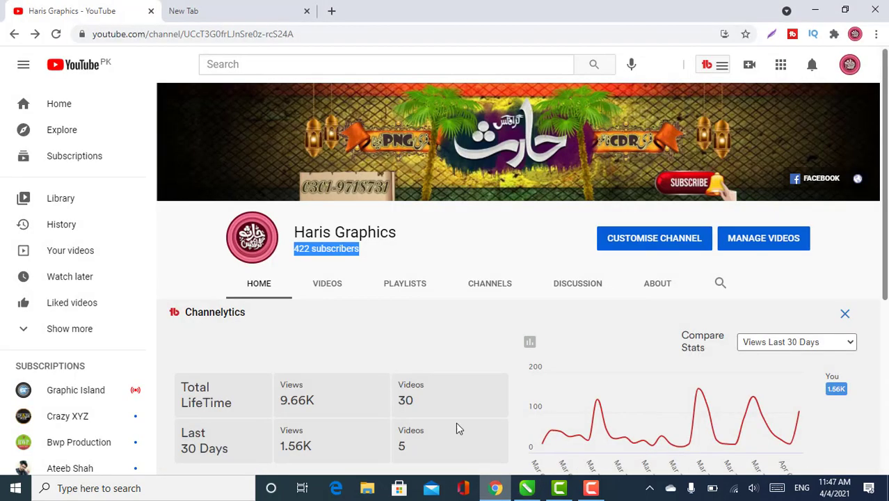
scroll(297, 265, down, 2)
scroll(296, 265, down, 2)
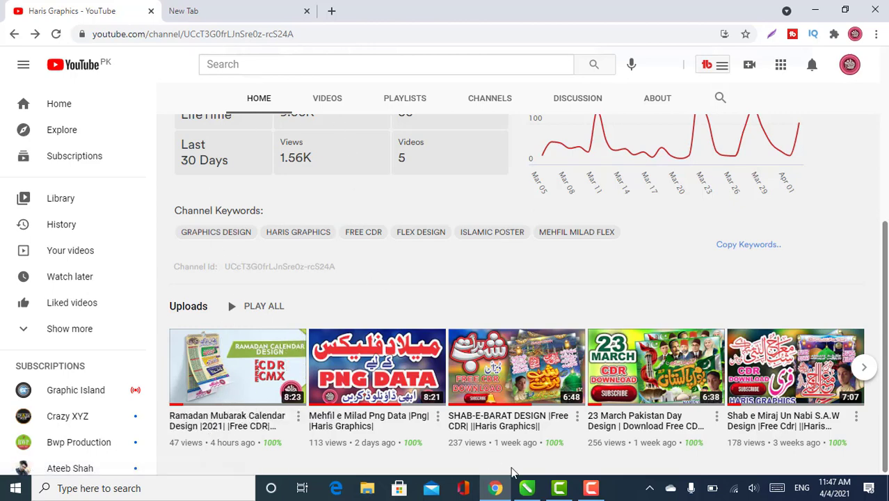
Step: Return to calendar ramazan.cdr in CorelDRAW and examine the overall layout and the header artwork up close
mouse_move(529, 489)
click(530, 461)
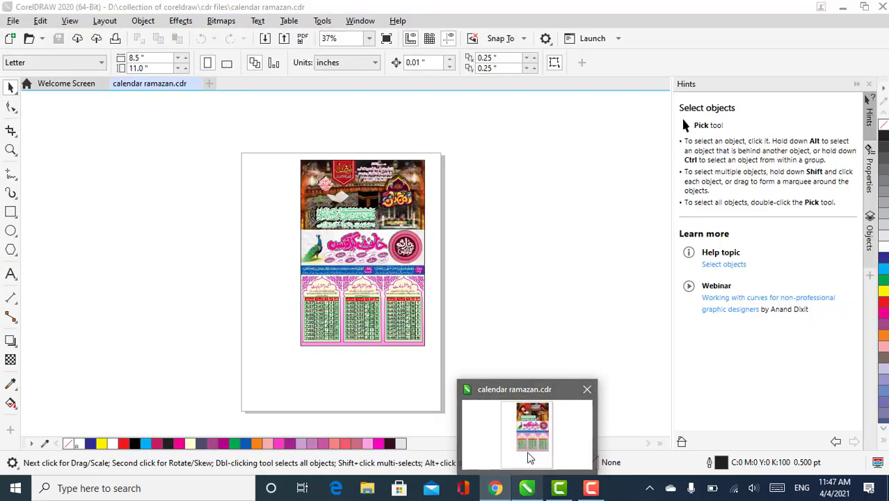
scroll(380, 220, up, 2)
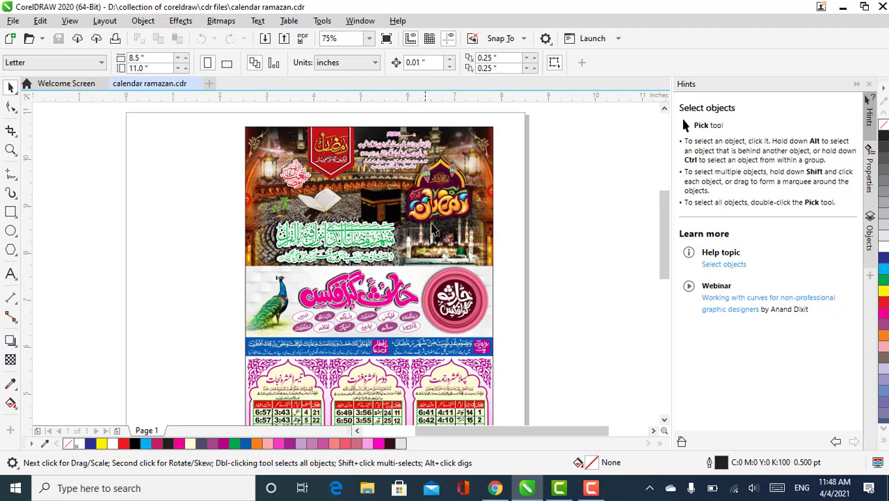
scroll(421, 207, down, 1)
scroll(422, 211, down, 2)
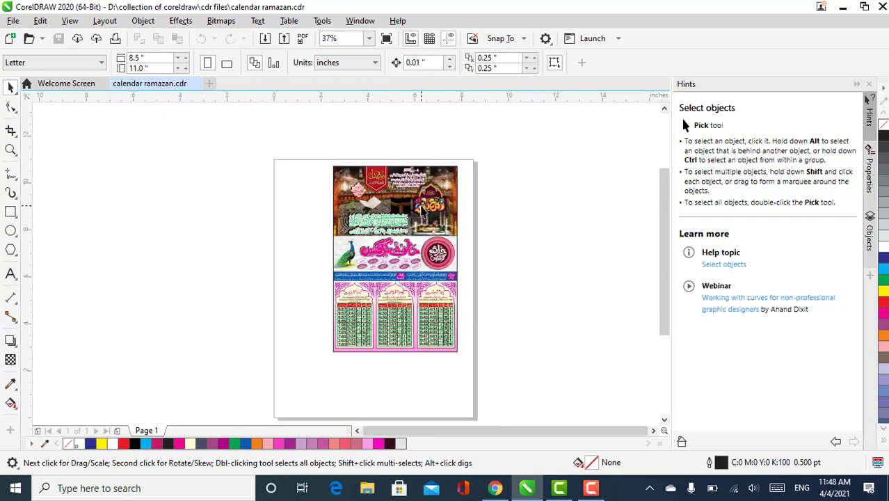
scroll(422, 211, up, 2)
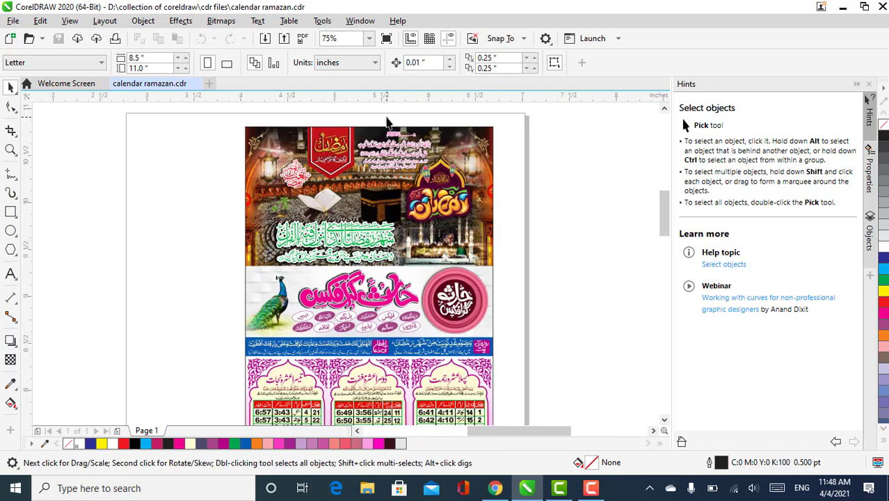
scroll(388, 122, up, 2)
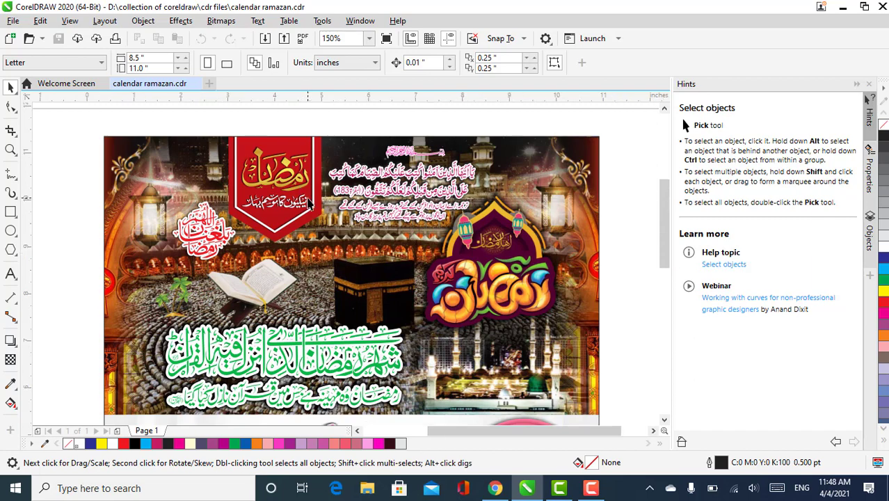
scroll(310, 202, down, 2)
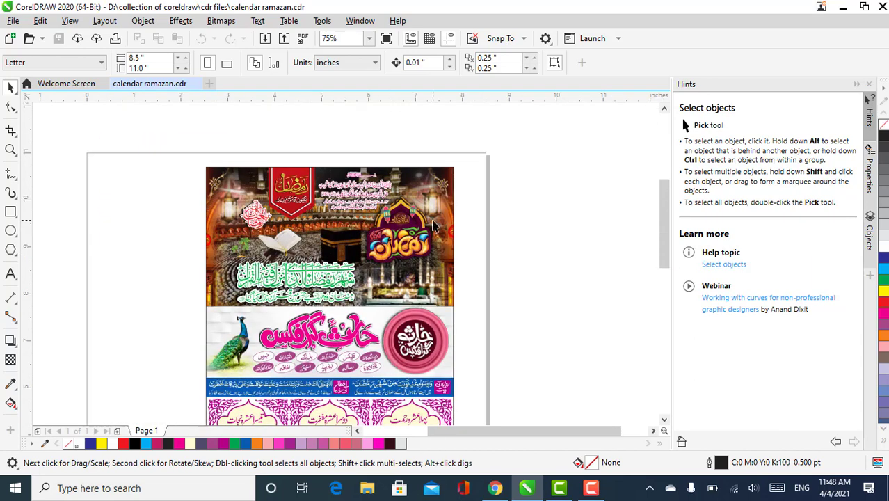
Step: Move the Ramadan emblem with lanterns out of the header onto the empty area beside the page and inspect it
click(438, 191)
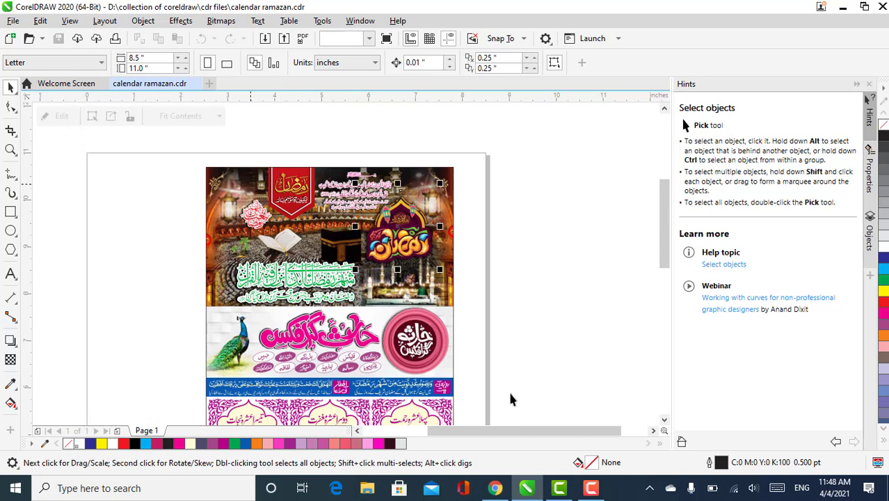
click(406, 228)
drag(416, 217, 554, 231)
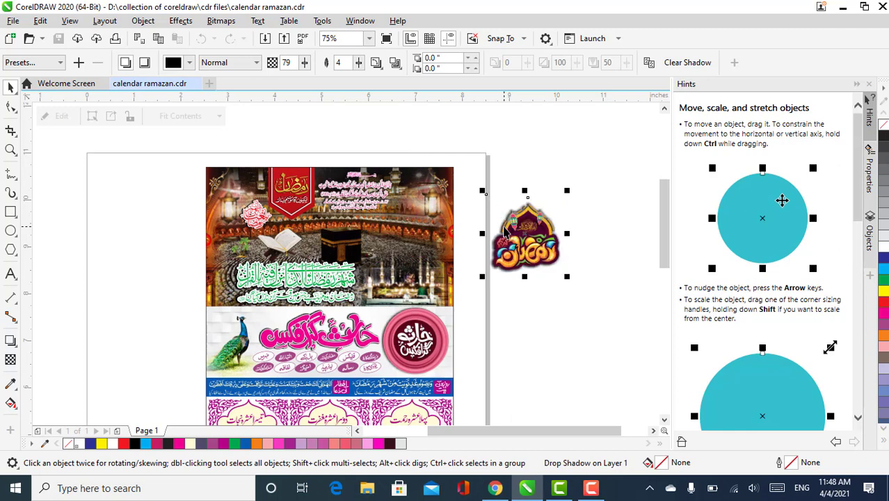
scroll(557, 237, up, 1)
scroll(556, 237, up, 1)
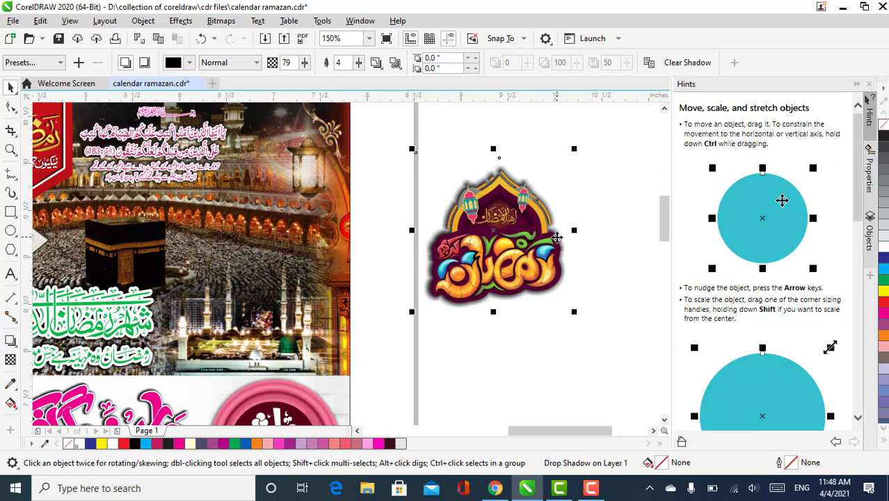
scroll(549, 238, up, 1)
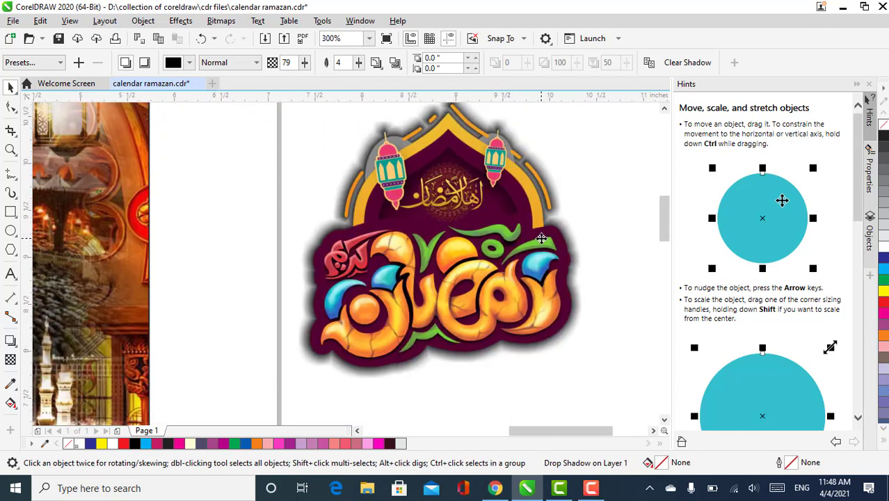
scroll(541, 239, down, 1)
scroll(541, 238, down, 1)
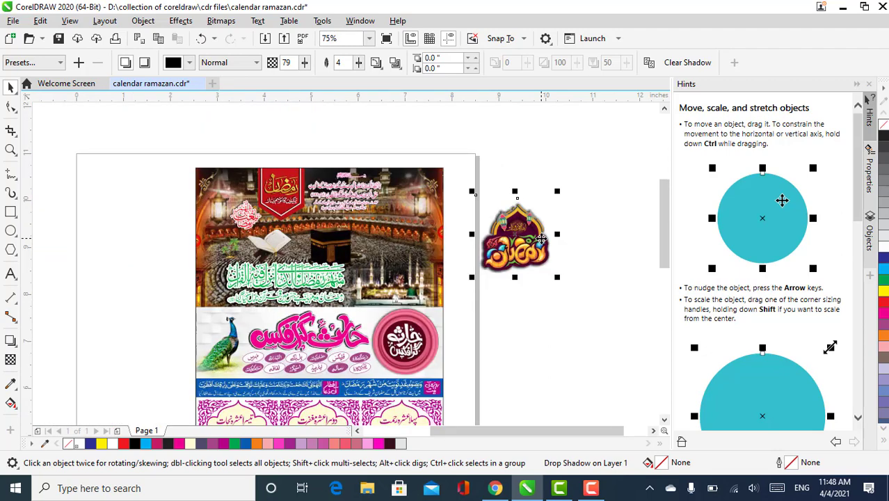
Step: Move the pink Quran verse text out of the header to below the emblem, about X 9.7 in, Y 8.0 in, and inspect it
click(344, 207)
drag(346, 207, 553, 295)
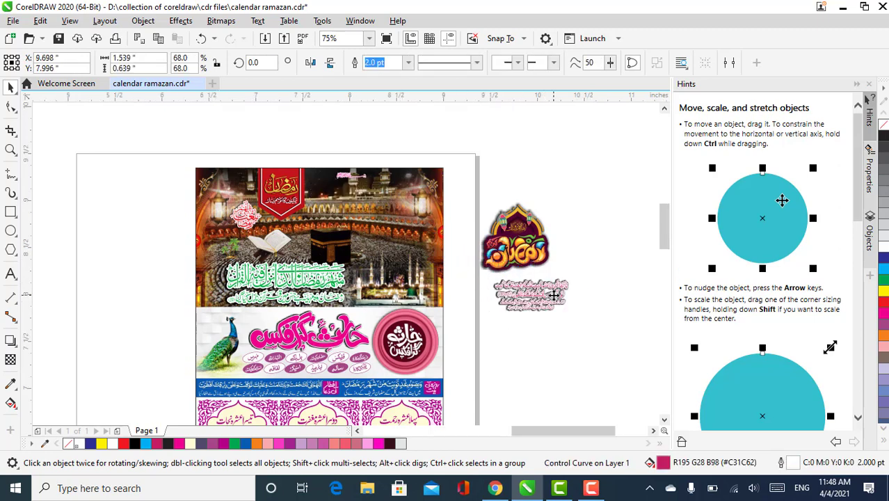
scroll(553, 295, up, 1)
scroll(508, 311, up, 1)
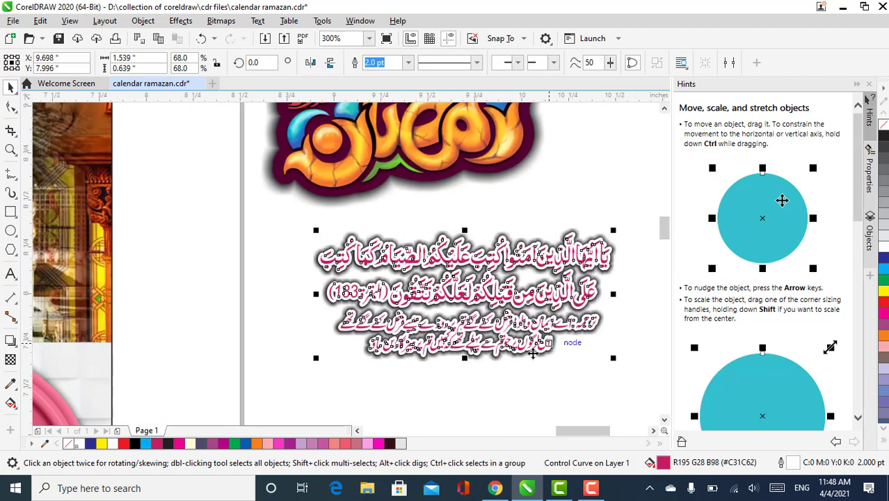
click(387, 385)
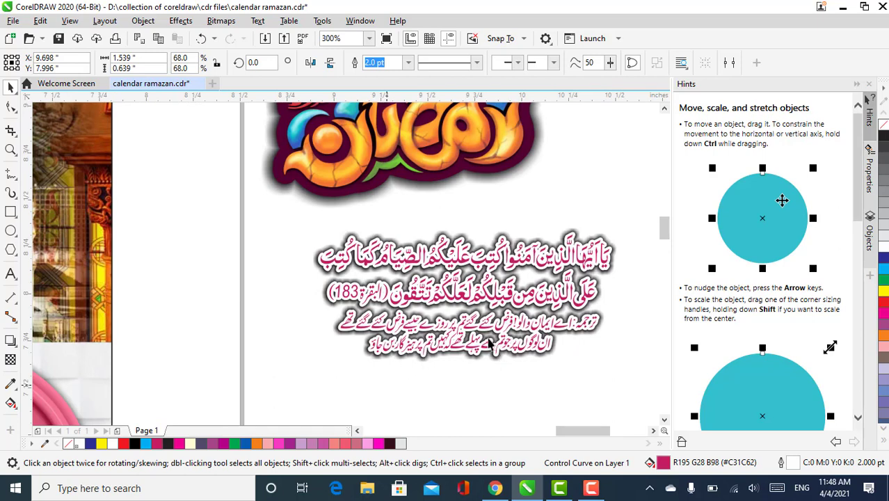
key(Escape)
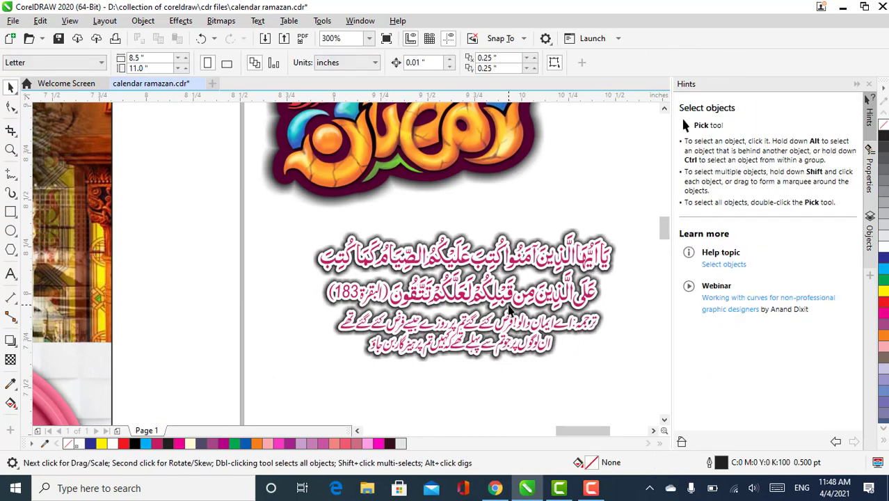
Step: Inspect the red calligraphy beside the banner, and move it off the calendar's left edge to about X 2.2 in, Y 9.7 in
scroll(511, 313, down, 1)
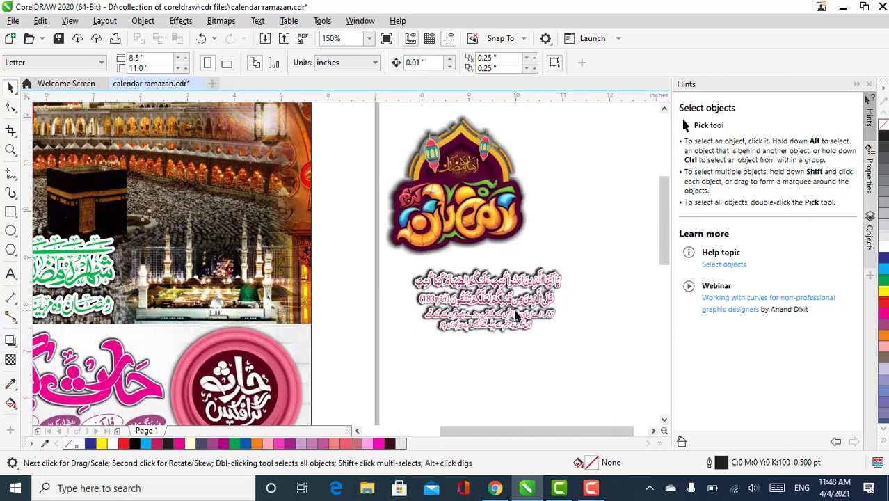
scroll(514, 315, down, 1)
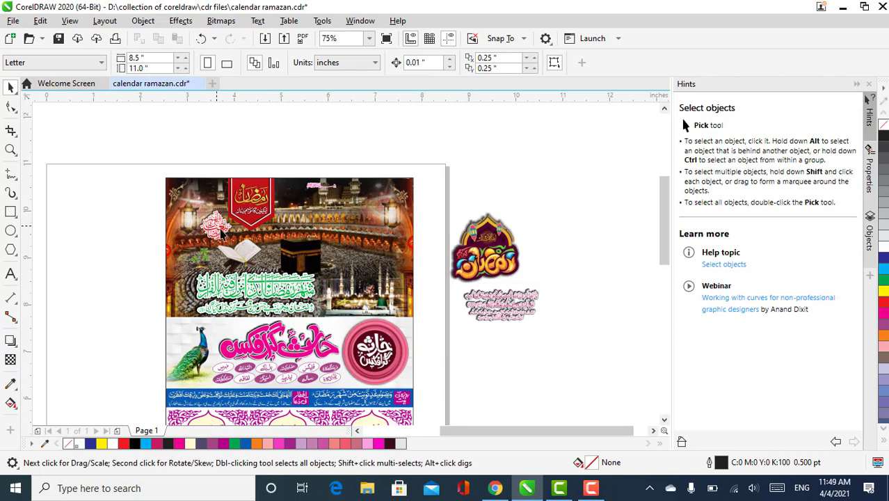
click(218, 230)
scroll(218, 229, up, 1)
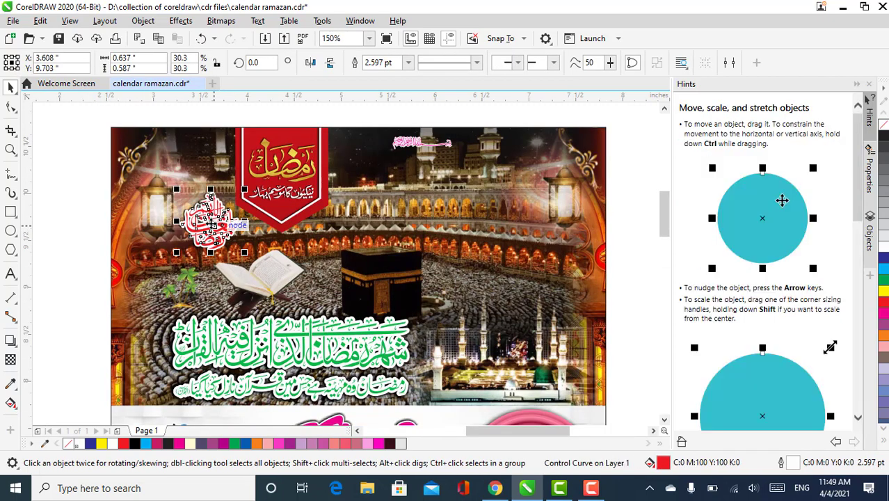
scroll(211, 225, up, 2)
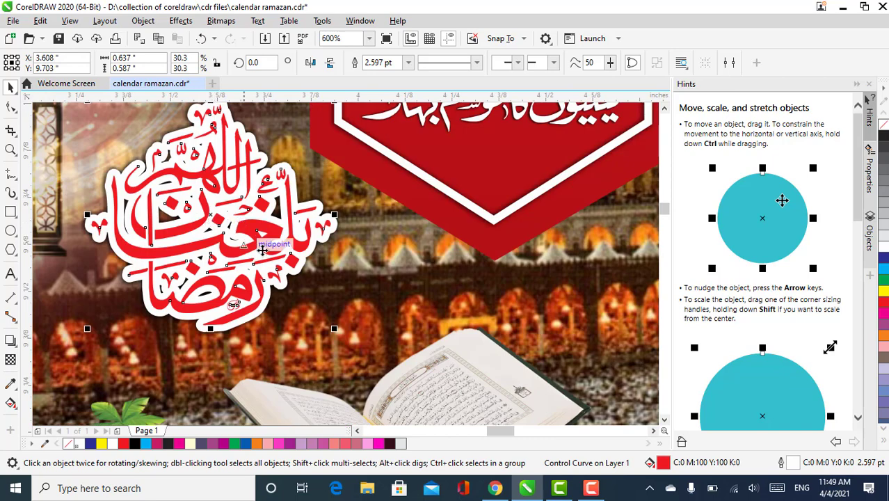
scroll(258, 240, down, 1)
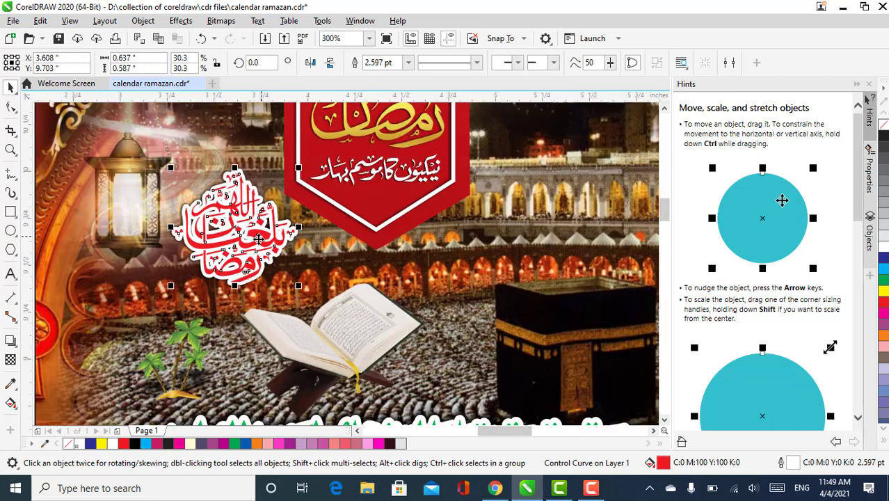
scroll(258, 240, down, 1)
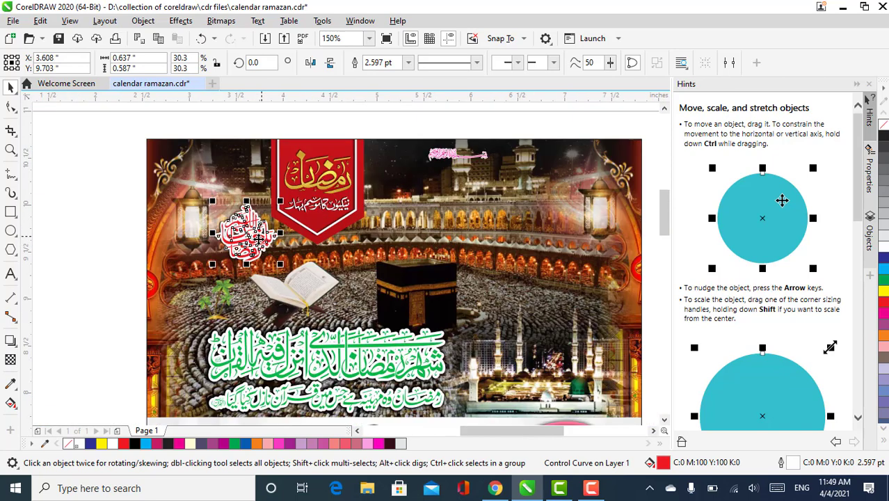
drag(258, 239, 123, 242)
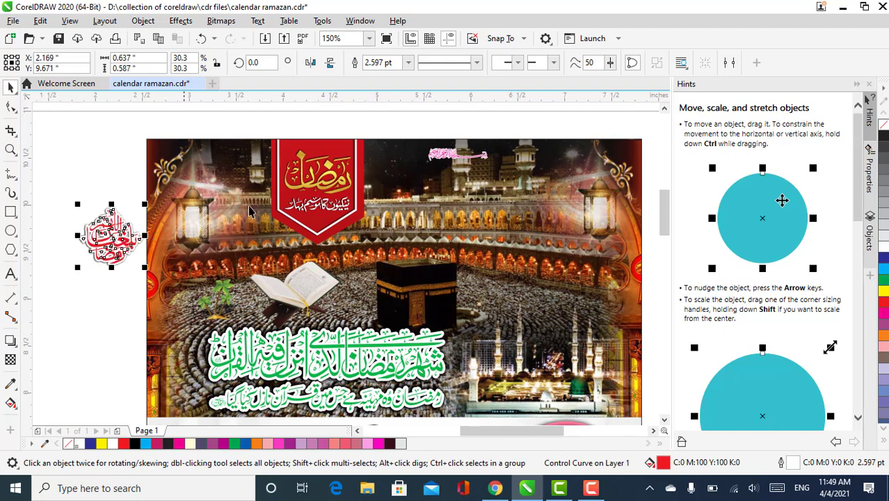
Step: Open the calendar frame's PowerClip contents for editing
click(290, 201)
click(62, 117)
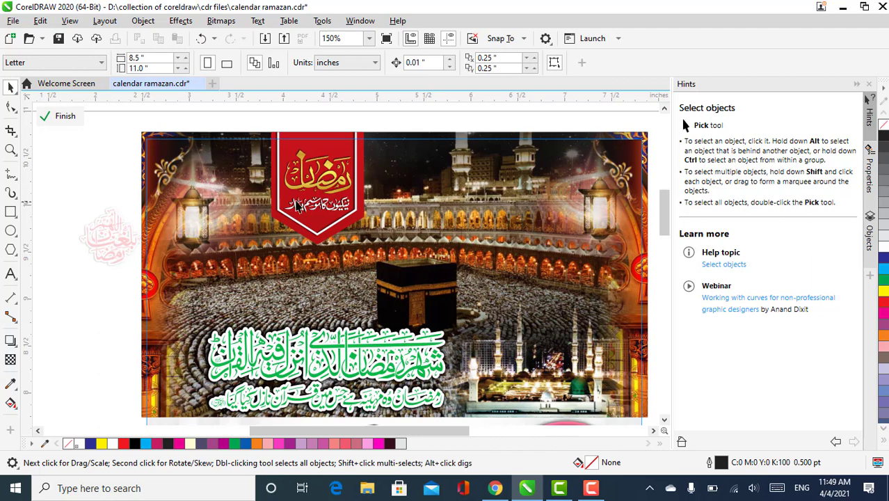
scroll(286, 182, down, 1)
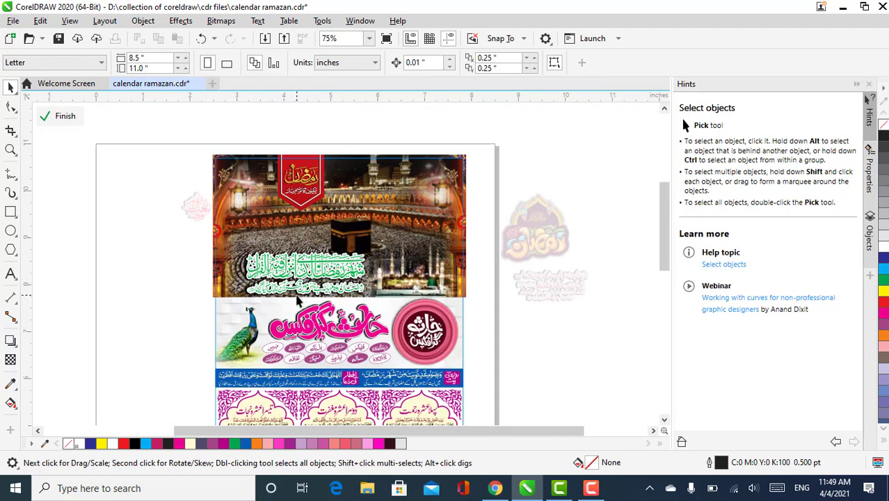
Step: Open the contents of the header's PowerClip frame with the Kaaba picture for editing
scroll(296, 301, up, 1)
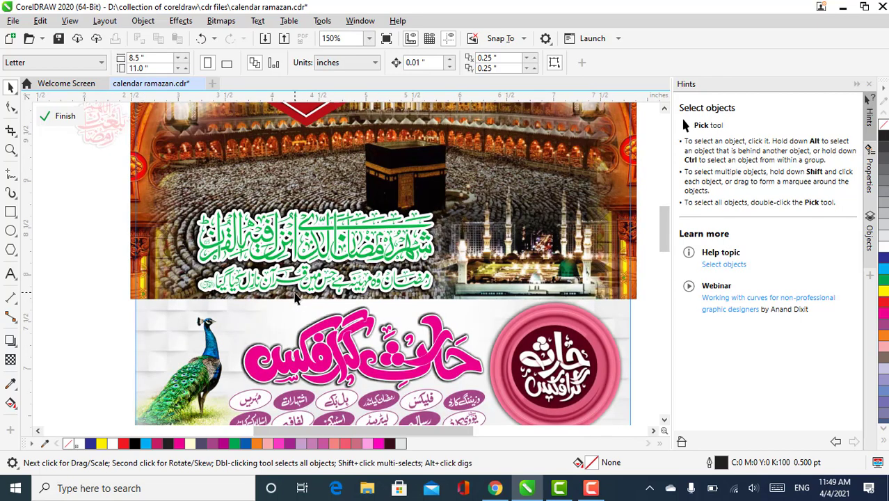
scroll(295, 298, down, 1)
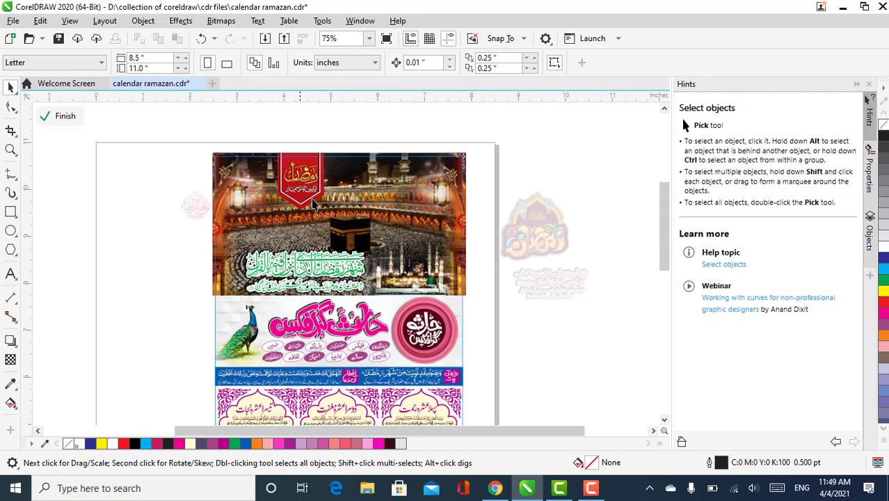
click(315, 189)
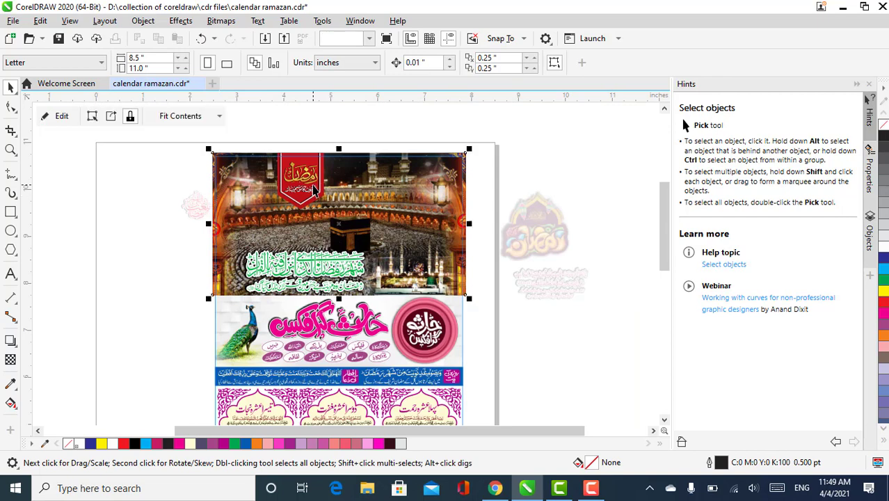
click(58, 120)
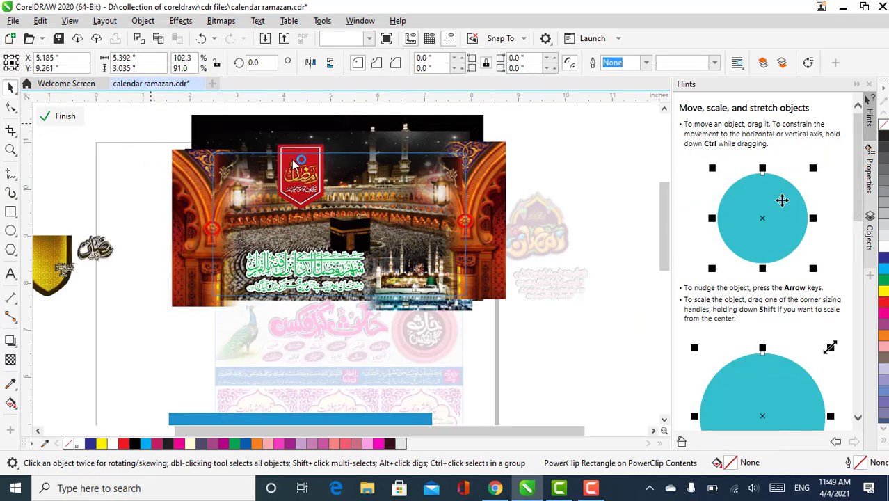
Step: Move the gold Ramadan calligraphy off the red badge to about X 0.7 in, Y 10.5 in, and inspect it
click(311, 178)
drag(311, 178, 159, 193)
scroll(127, 176, up, 2)
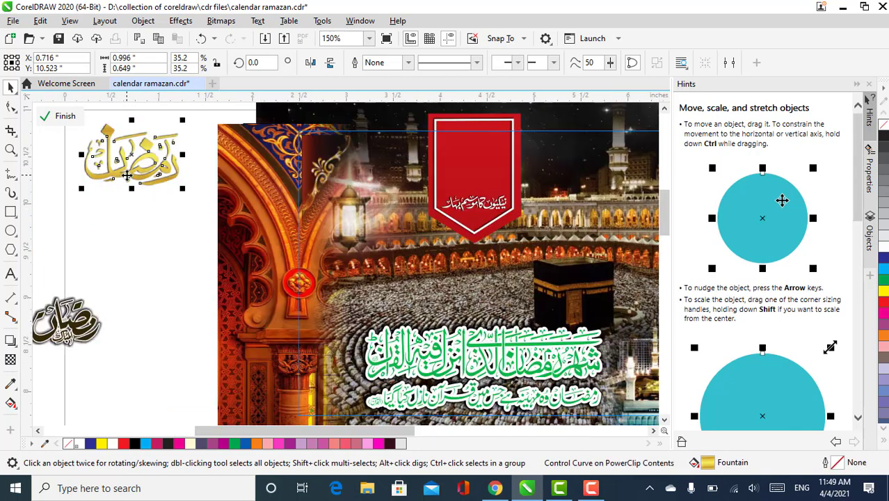
scroll(122, 186, down, 2)
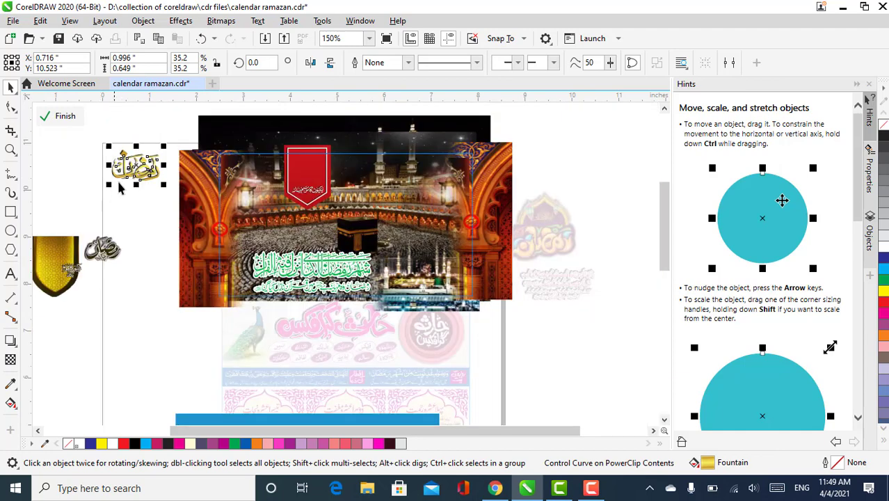
Step: Separate the badge's white outline, red shape and small Urdu caption, moving them onto the empty area beside the header picture
click(311, 173)
drag(238, 195, 142, 230)
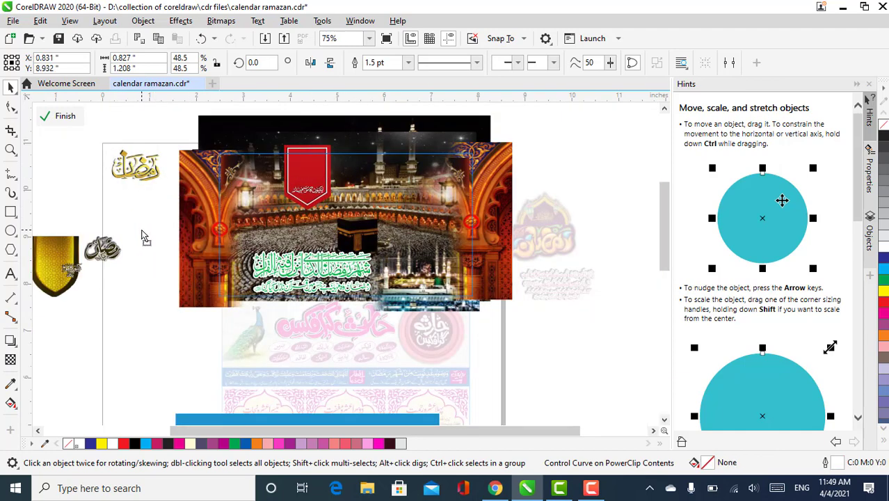
click(313, 172)
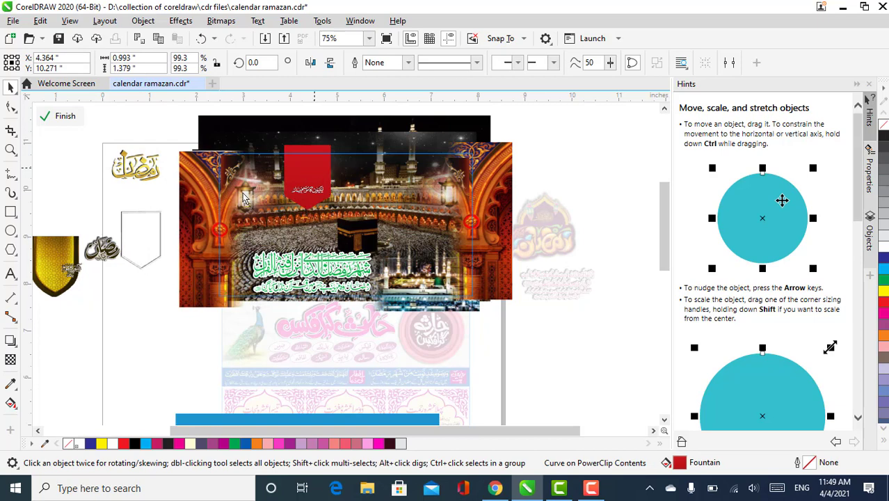
click(322, 190)
drag(321, 190, 147, 207)
click(303, 261)
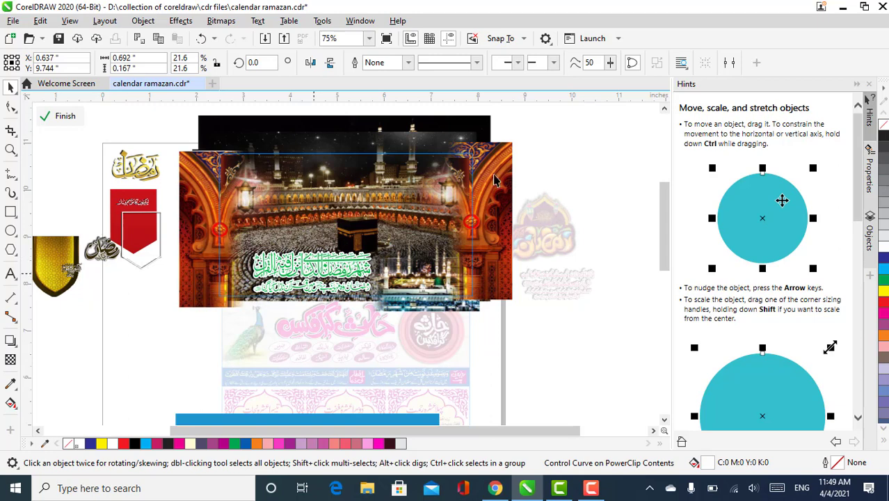
Step: Move the right arch to about X 9.4 in, Y 8.7 in and the left arch to about X 1.7 in, Y 8.0 in
drag(494, 179, 571, 201)
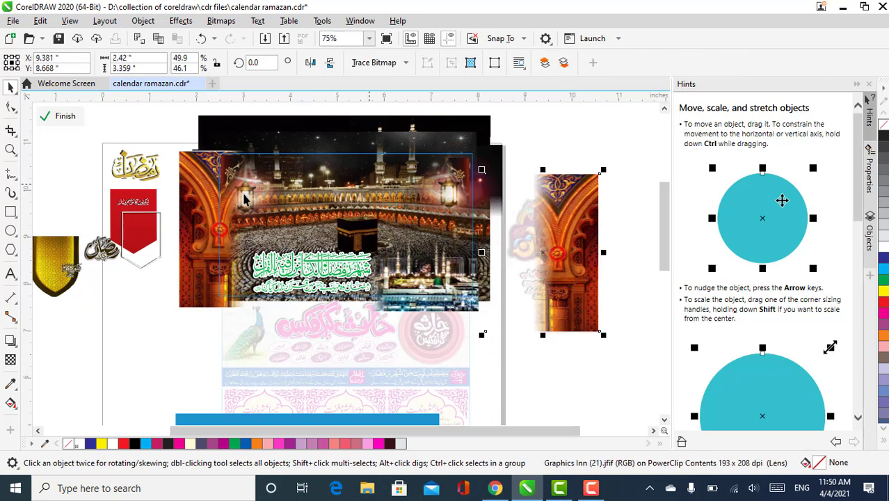
drag(192, 200, 137, 251)
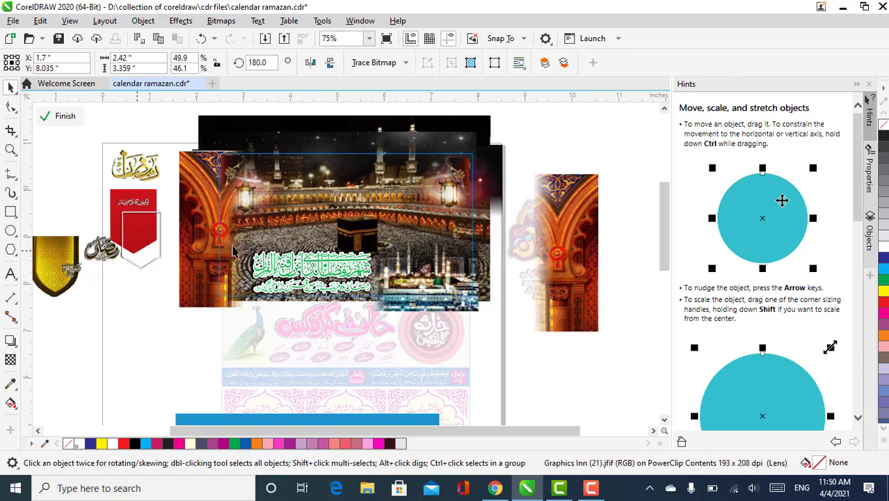
key(Escape)
Step: Move the small mosque picture down off the header, and the green verse text to about X 5.2 in, Y 6.6 in
click(426, 287)
drag(406, 283, 477, 334)
click(376, 346)
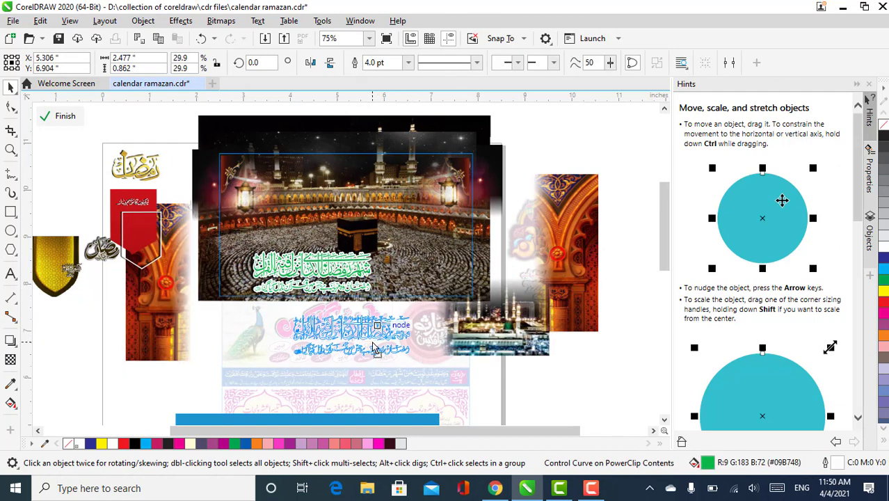
drag(373, 343, 368, 345)
scroll(330, 372, up, 2)
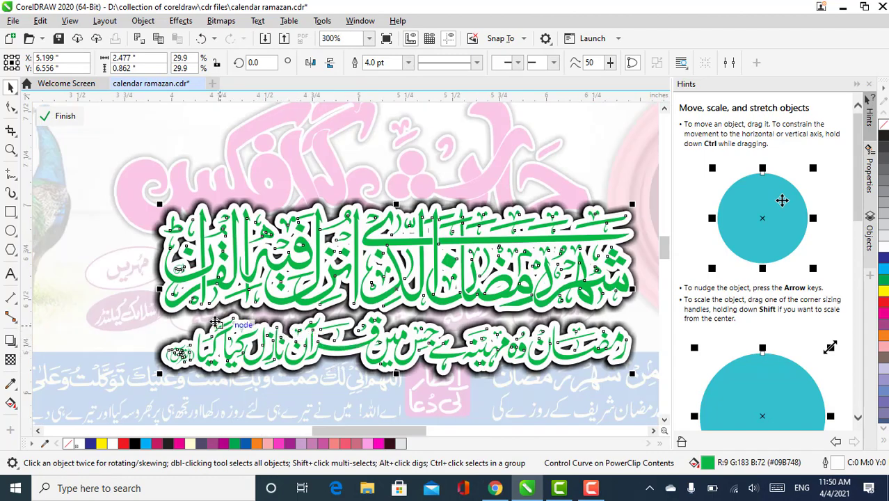
scroll(297, 356, down, 1)
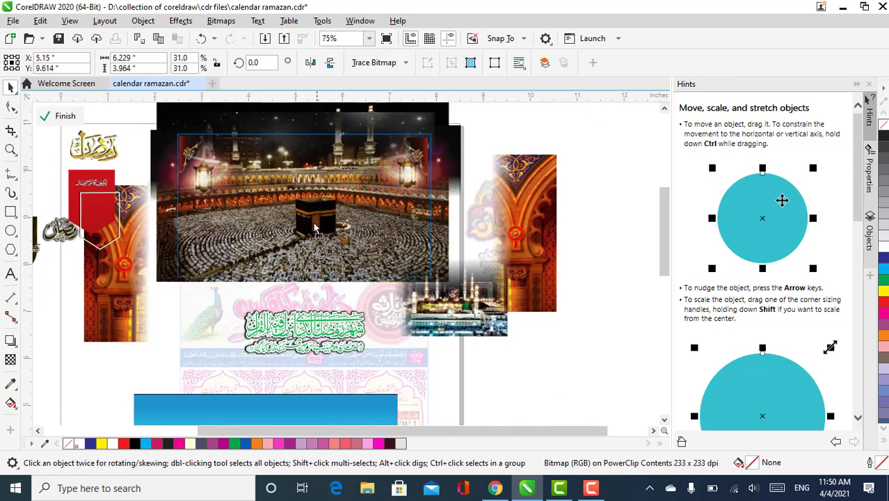
Step: Move the large Kaaba photo down to about X 4.8 in, Y 8.7 in and inspect the lanterns over it
drag(315, 229, 303, 255)
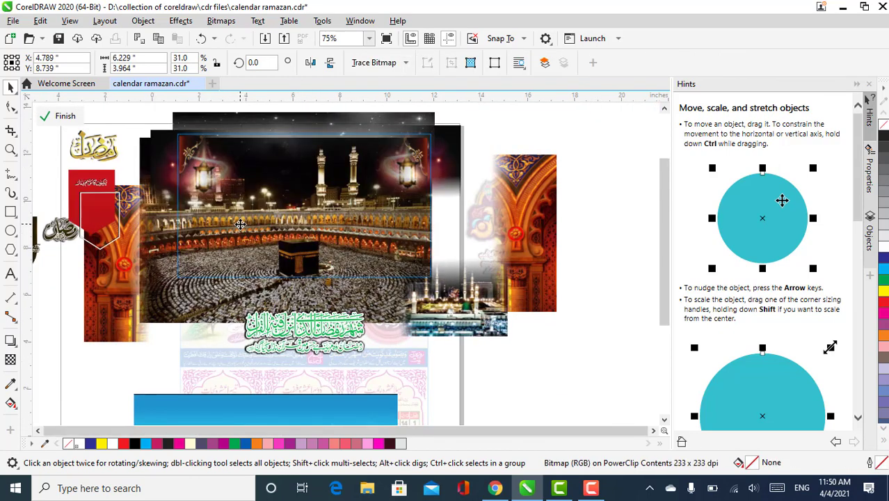
scroll(240, 224, down, 2)
scroll(225, 202, up, 4)
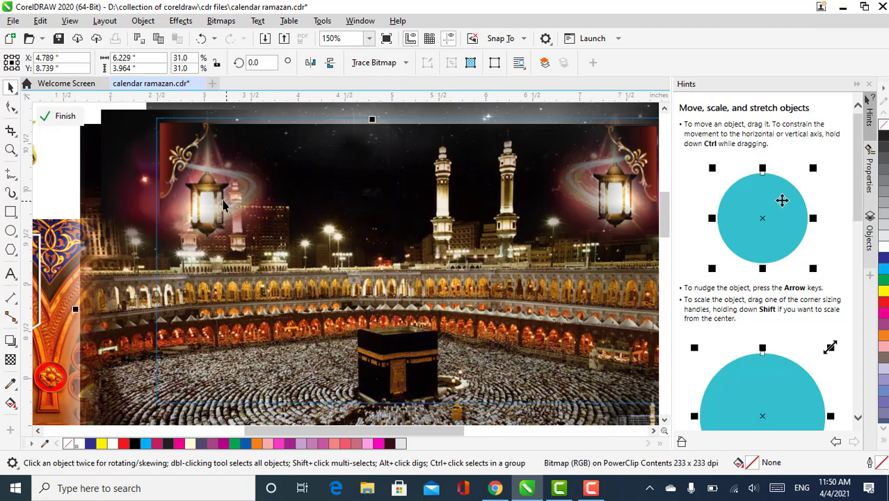
Step: Move the left lantern image off the Kaaba photo to about X -0.6 in, Y 9.8 in
drag(215, 194, 134, 224)
scroll(318, 208, down, 1)
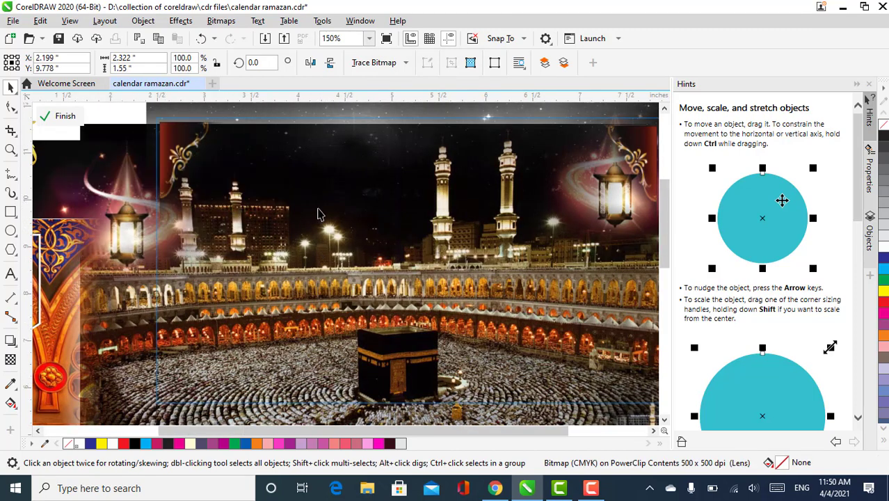
scroll(166, 233, down, 2)
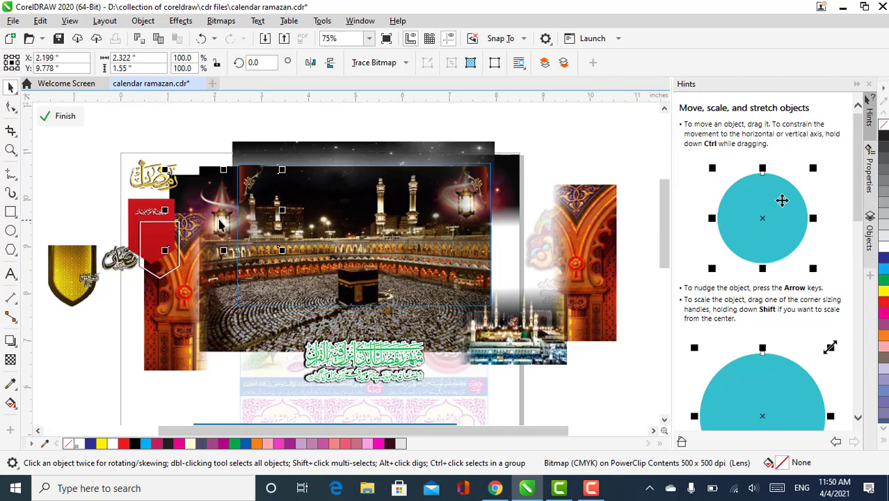
drag(220, 225, 91, 225)
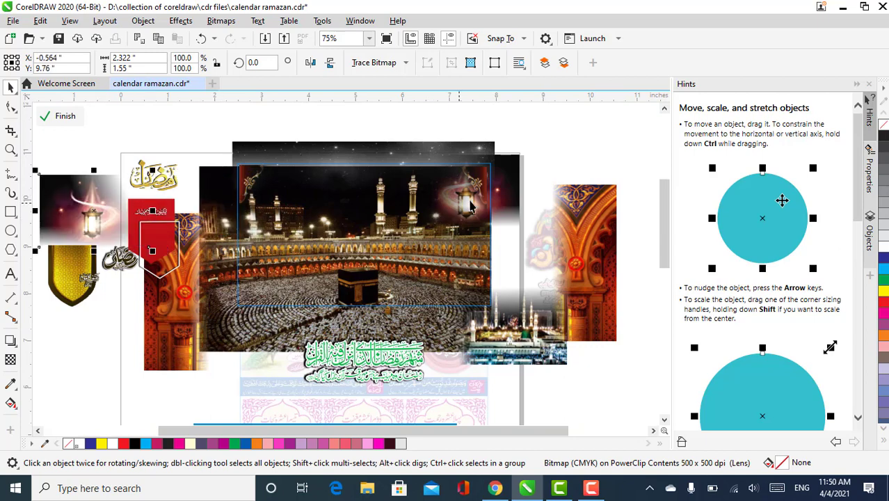
Step: Move the right corner ornament to about X 8.9 in, Y 9.7 in and the right lantern to about X 9.2 in, Y 8.7 in
drag(470, 206, 544, 207)
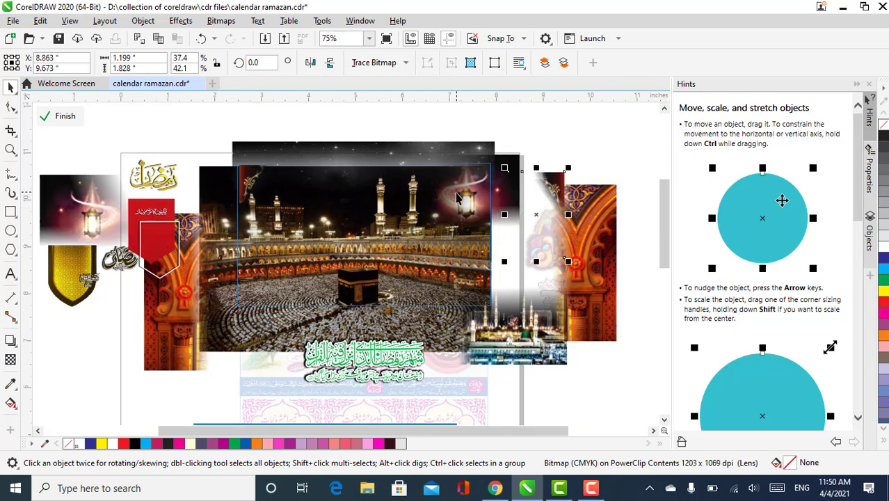
click(456, 198)
click(464, 213)
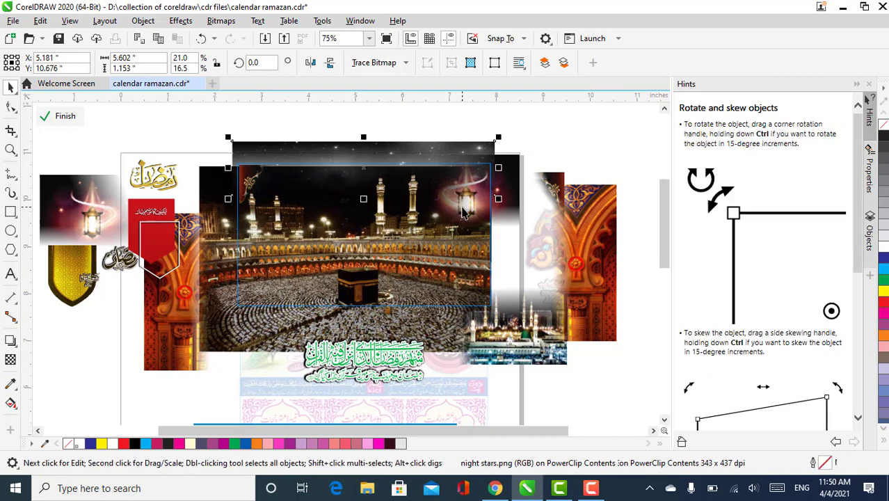
drag(462, 207, 548, 277)
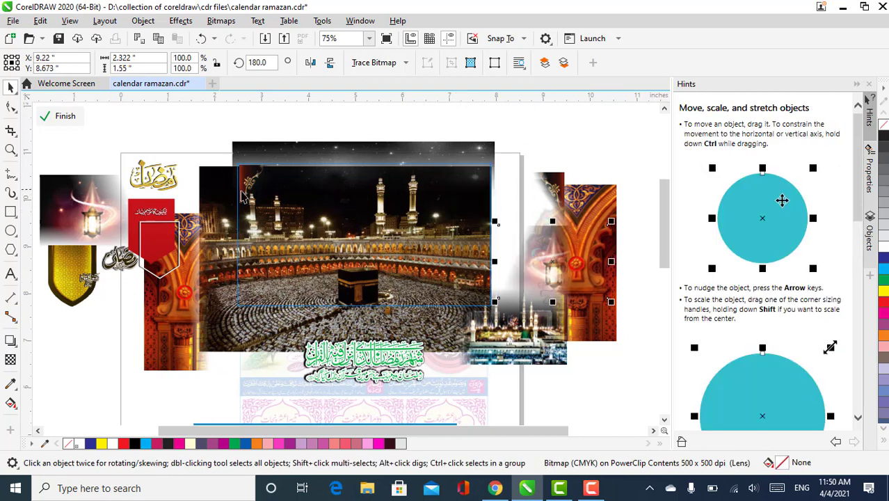
Step: Move the left corner ornament to about X 0.7 in, Y 10.8 in and the night-stars image to X 7.2 in, Y 10.9 in, and finish editing the header
drag(244, 181, 132, 142)
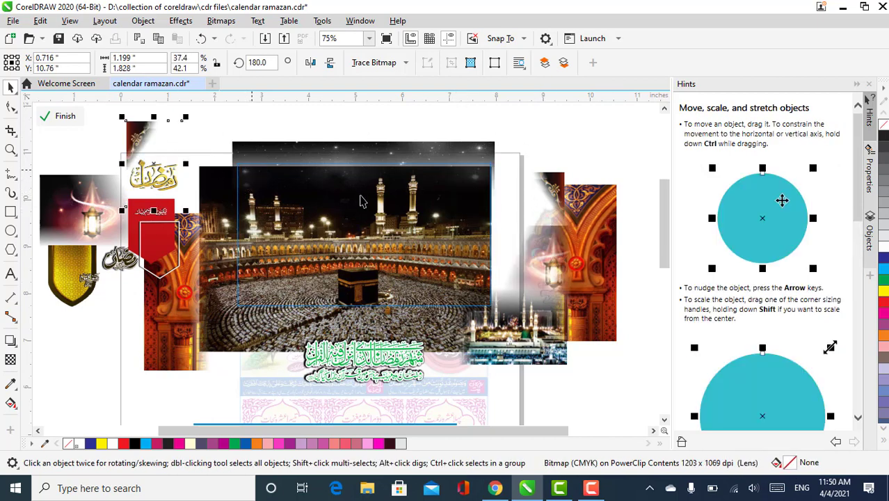
drag(328, 153, 421, 142)
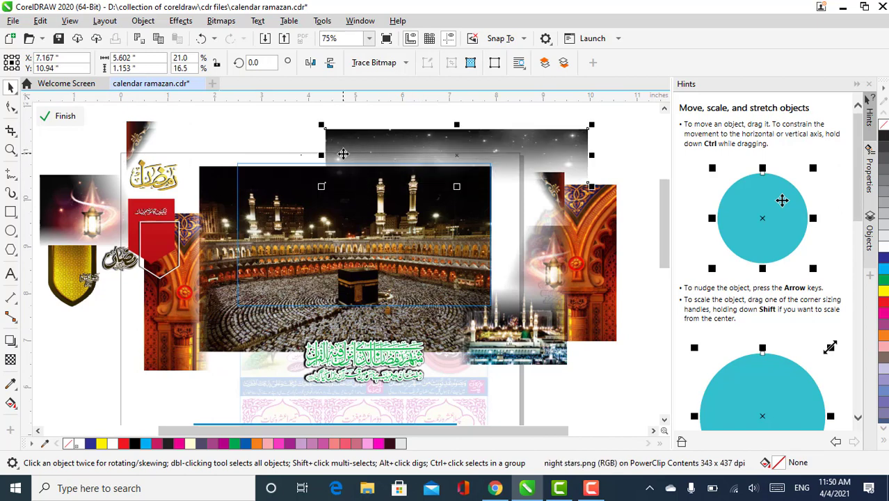
scroll(404, 183, down, 1)
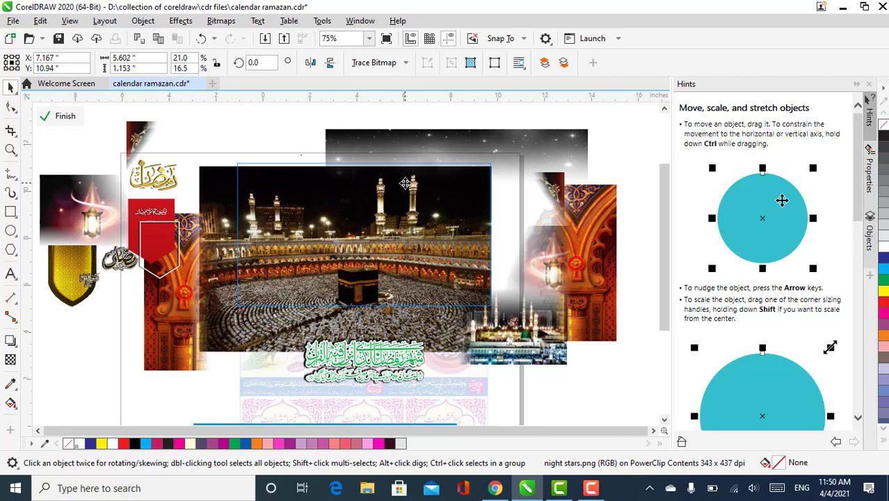
scroll(404, 183, down, 2)
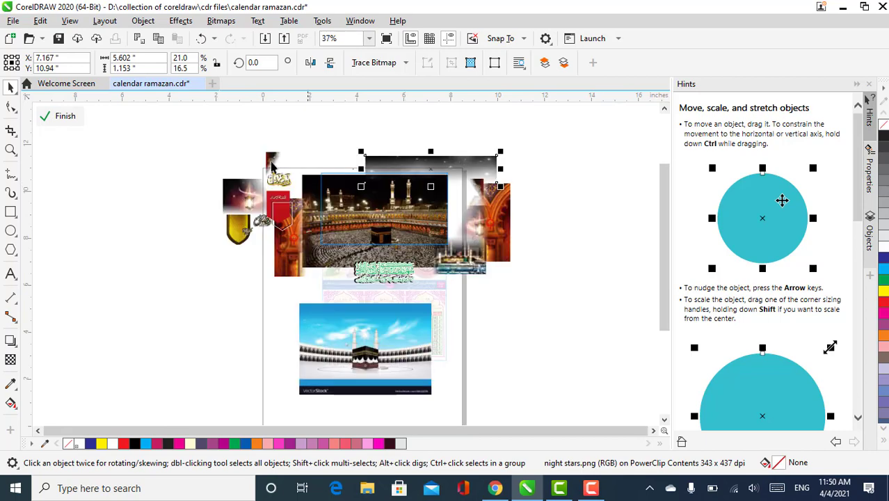
click(57, 118)
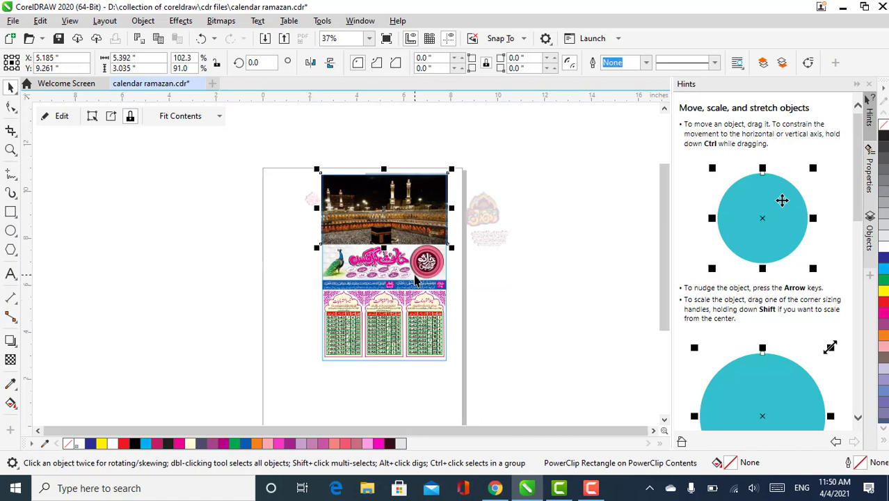
Step: Move the peacock banner off the calendar to about X -1.3 in, Y 7.1 in and its pink calligraphy title to X -1.6 in, Y 7.5 in
click(415, 279)
drag(339, 261, 210, 259)
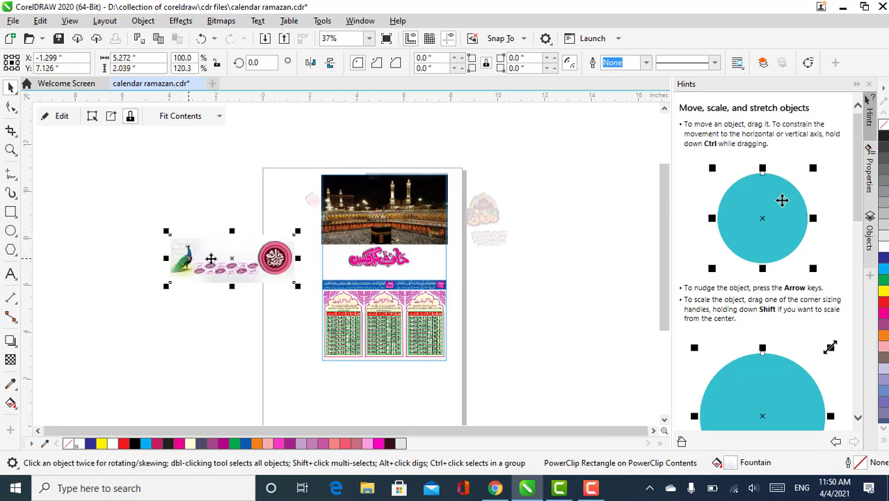
double_click(346, 262)
drag(347, 263, 214, 255)
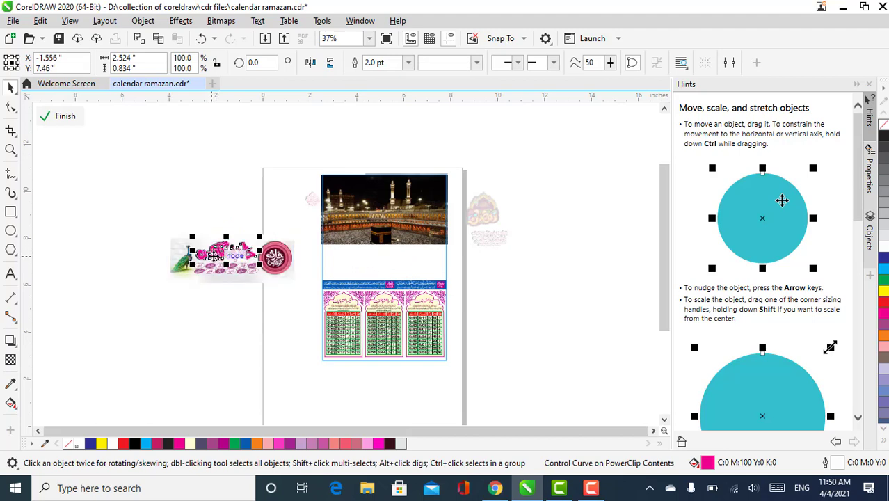
ctrl+click(182, 243)
click(304, 175)
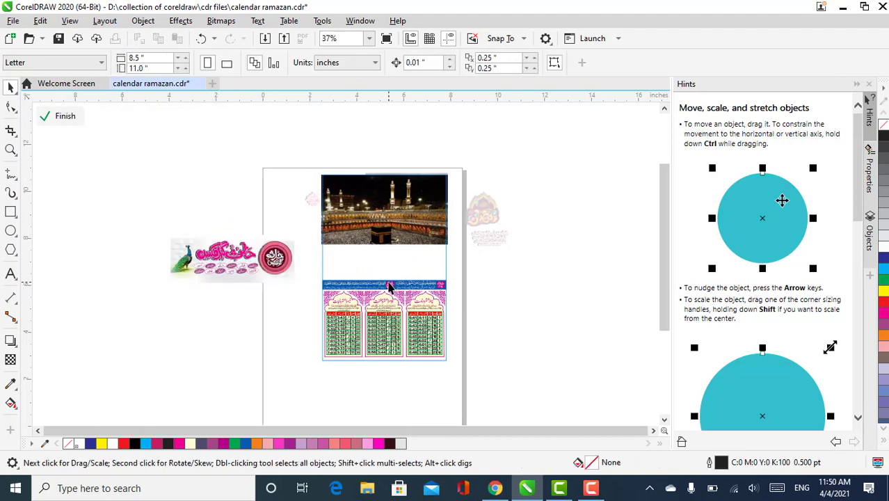
Step: Examine the blue prayer-text strip and the three arched Ramadan timetables at close range
scroll(426, 305, up, 2)
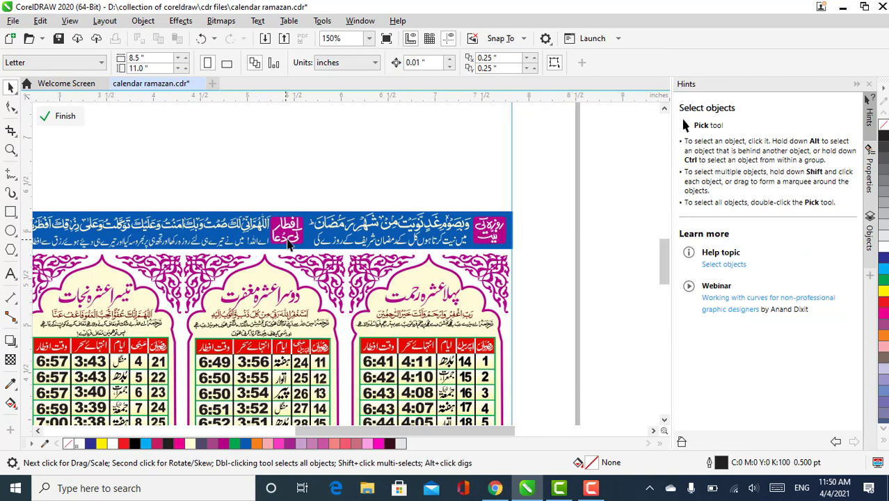
scroll(380, 201, down, 2)
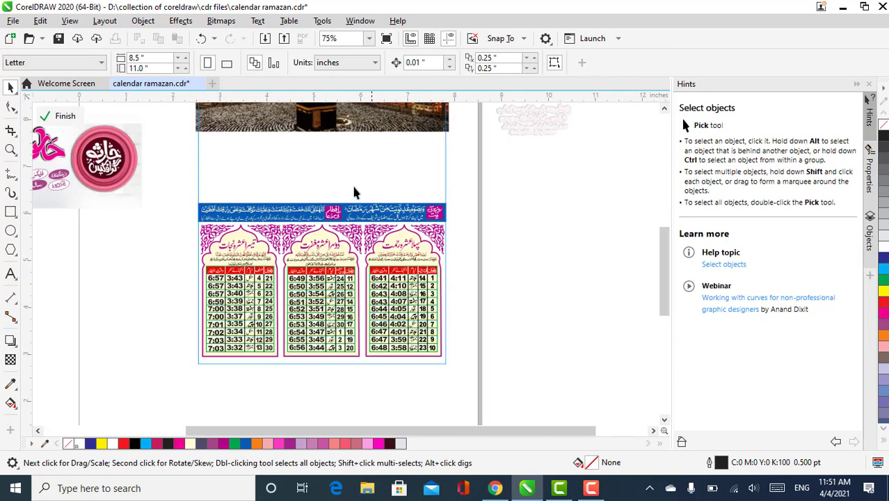
scroll(289, 208, down, 1)
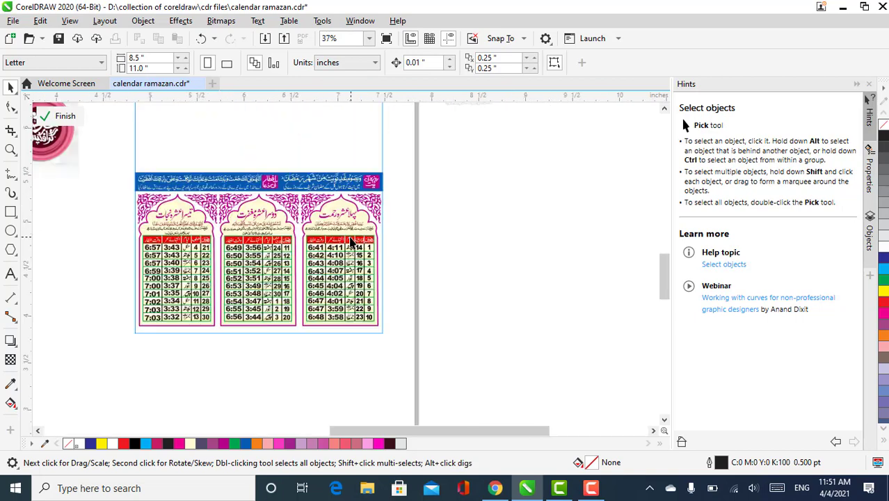
scroll(351, 239, up, 3)
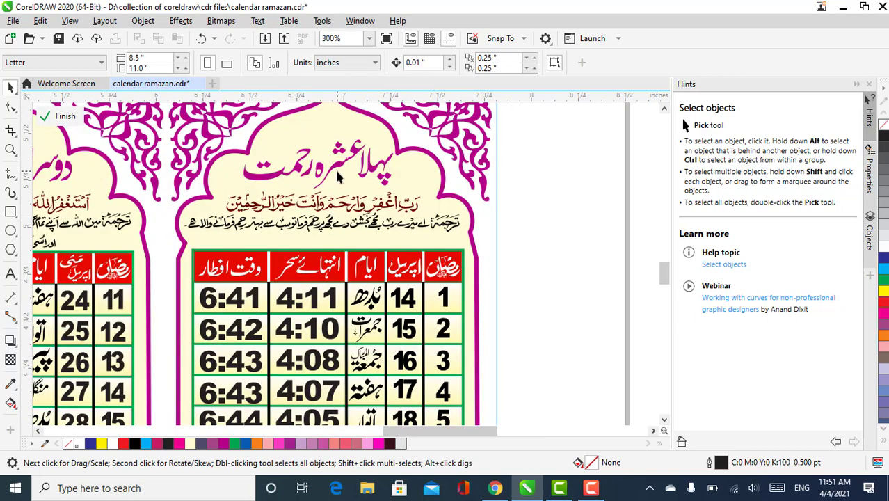
scroll(337, 180, down, 2)
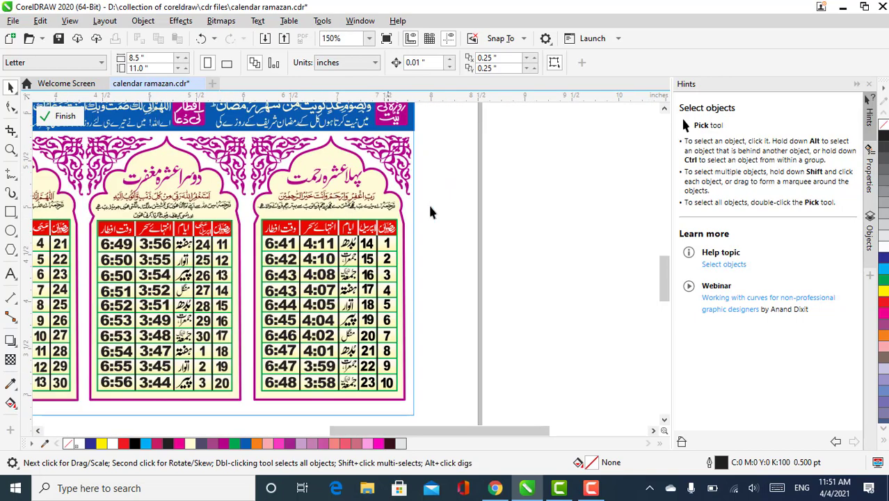
Step: Examine the prayer-text strip, the three timetables and the mosque photo, and finish editing the calendar frame's contents
scroll(428, 210, down, 1)
scroll(208, 196, up, 1)
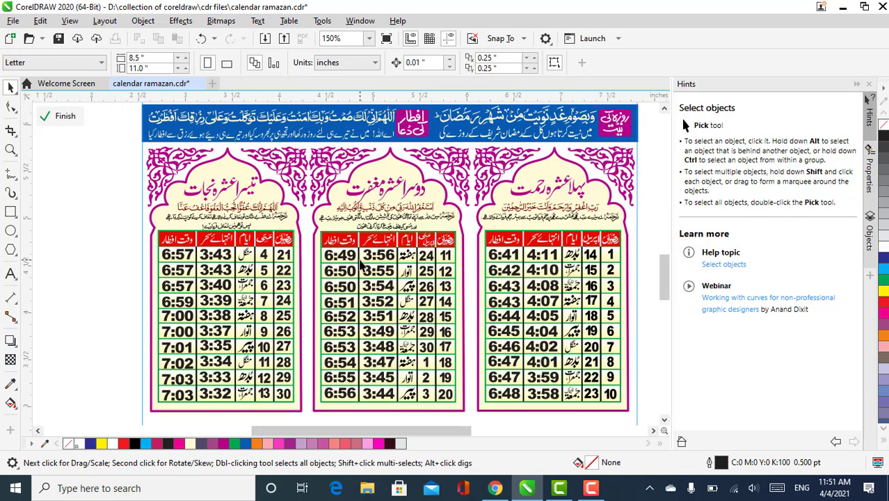
scroll(318, 268, down, 1)
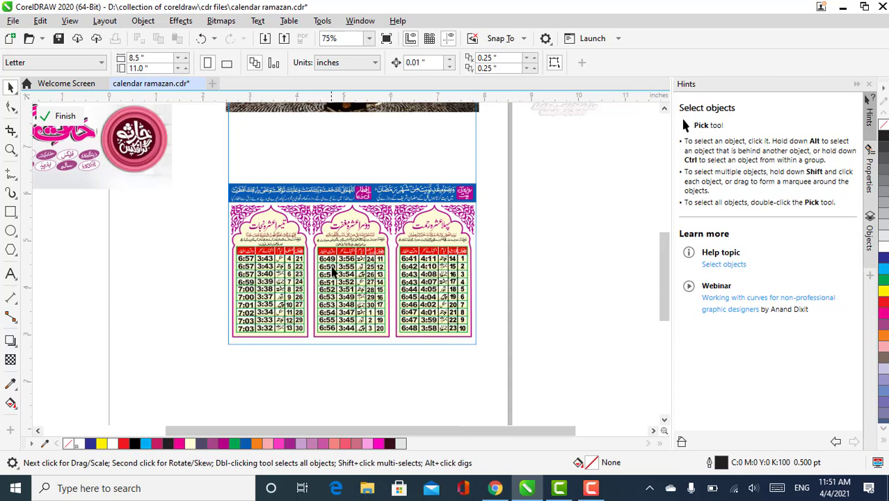
scroll(333, 271, down, 1)
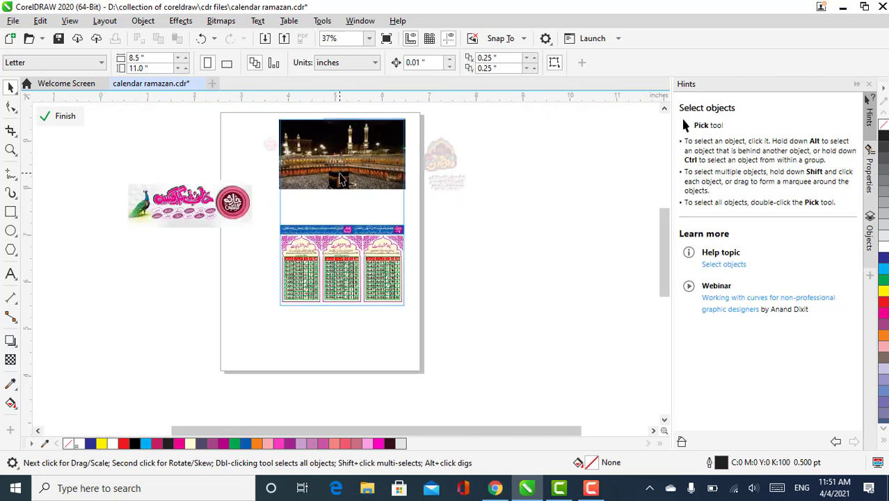
click(340, 173)
scroll(359, 227, down, 1)
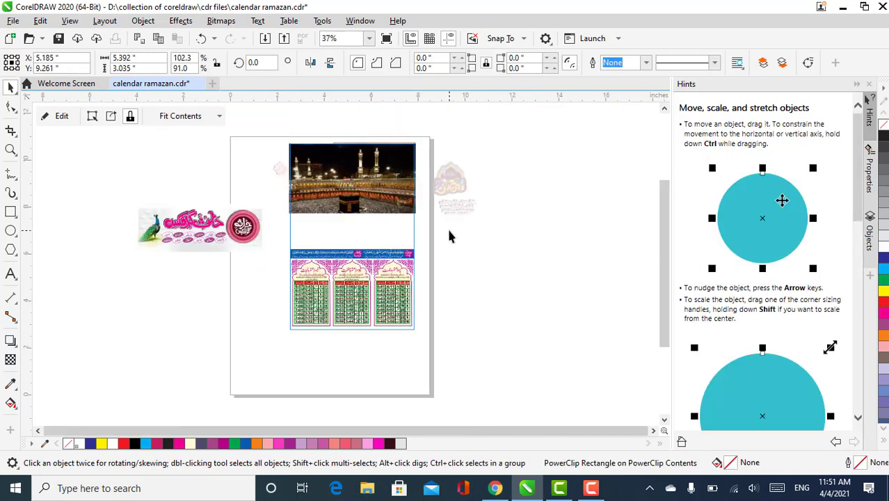
ctrl+click(381, 274)
scroll(380, 272, up, 1)
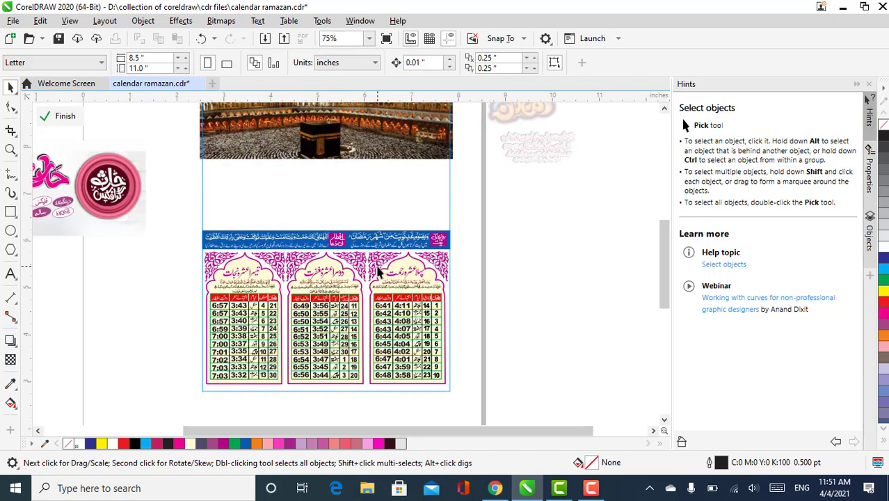
scroll(365, 284, down, 1)
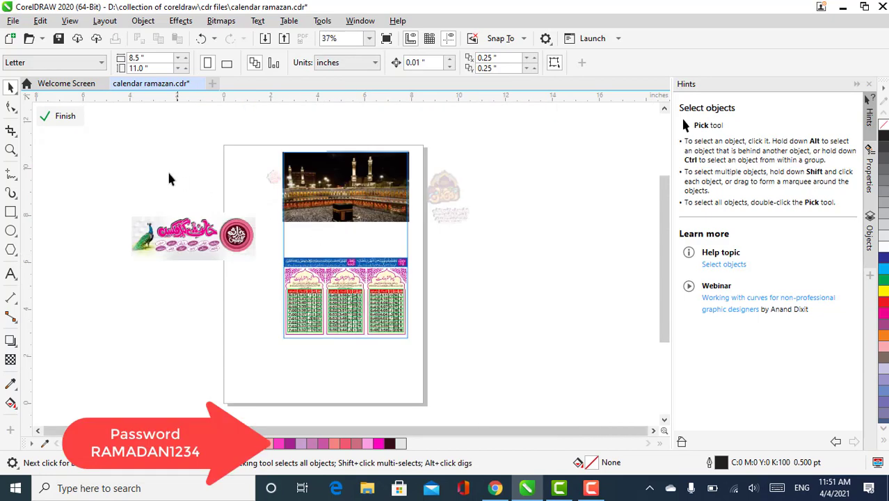
click(59, 118)
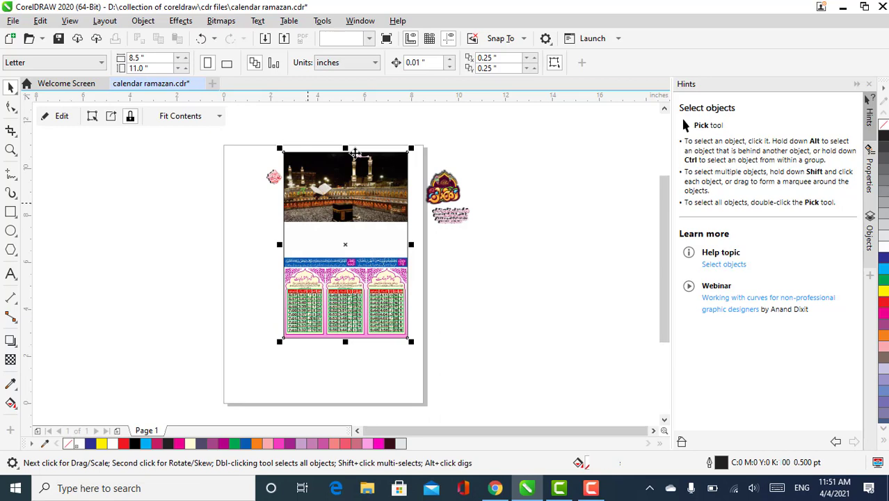
Step: Move the open Quran stand and the palm trees off the mosque photo to its left, and enlarge the palms to about 0.54 by 0.58 in
scroll(354, 153, up, 8)
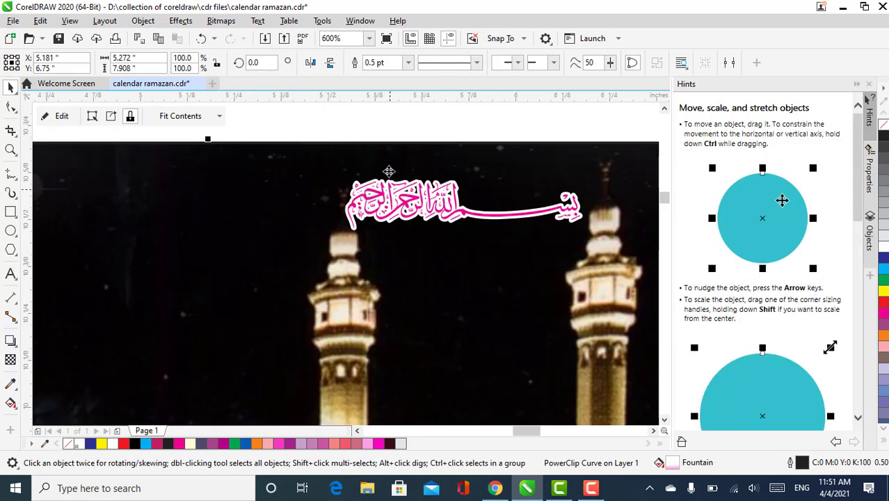
scroll(389, 171, down, 4)
scroll(389, 171, down, 2)
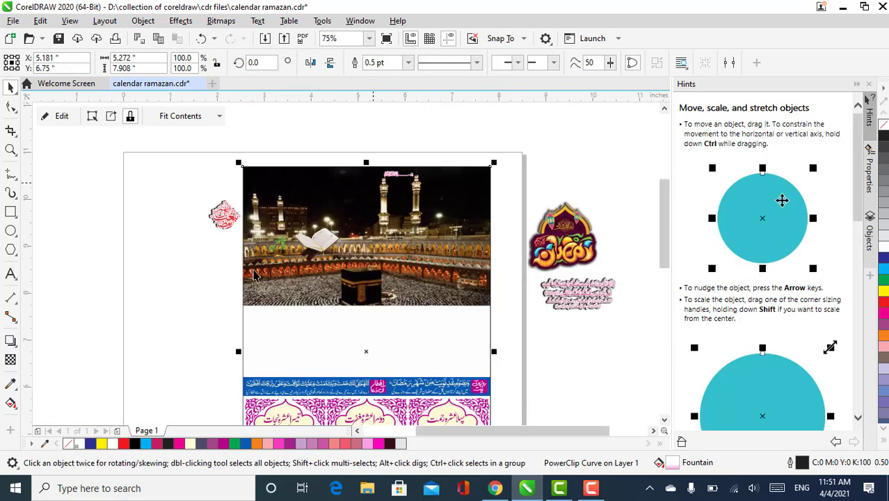
scroll(292, 257, up, 1)
drag(308, 240, 155, 280)
drag(277, 232, 118, 209)
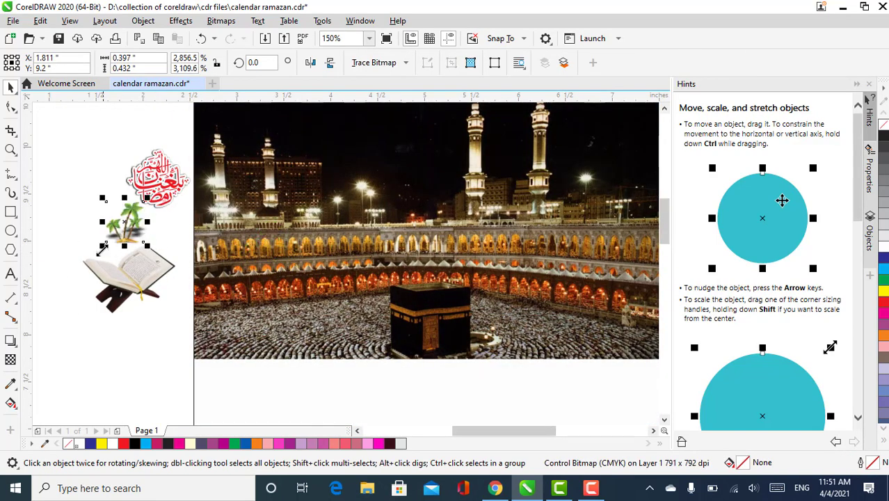
drag(105, 244, 81, 267)
drag(121, 236, 104, 230)
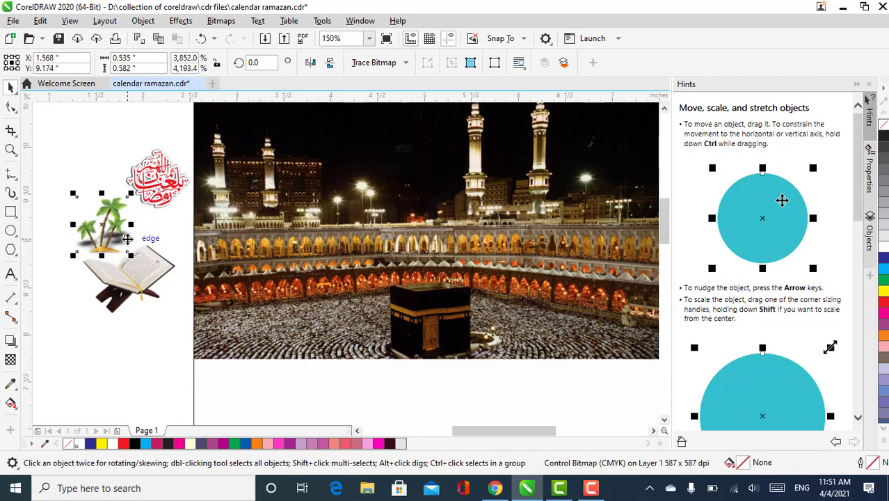
Step: Open the contents of the large calendar PowerClip frame for editing
scroll(128, 239, down, 1)
scroll(127, 238, down, 2)
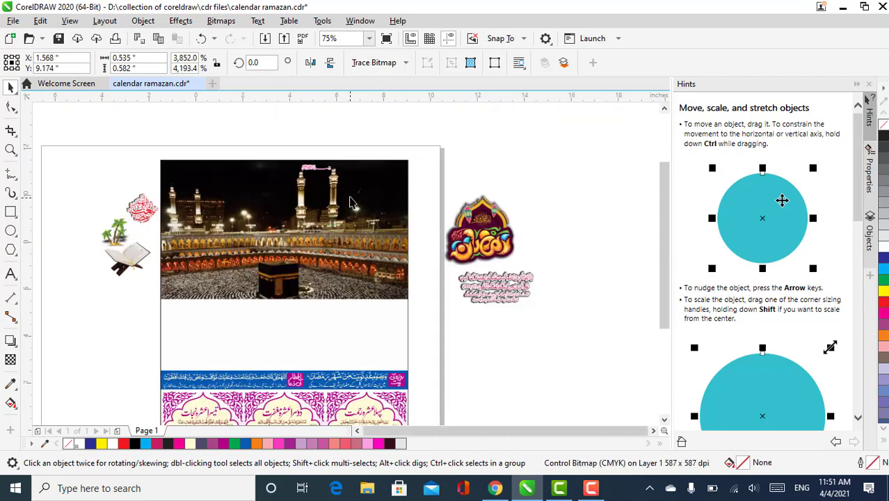
scroll(351, 203, down, 1)
scroll(310, 313, up, 1)
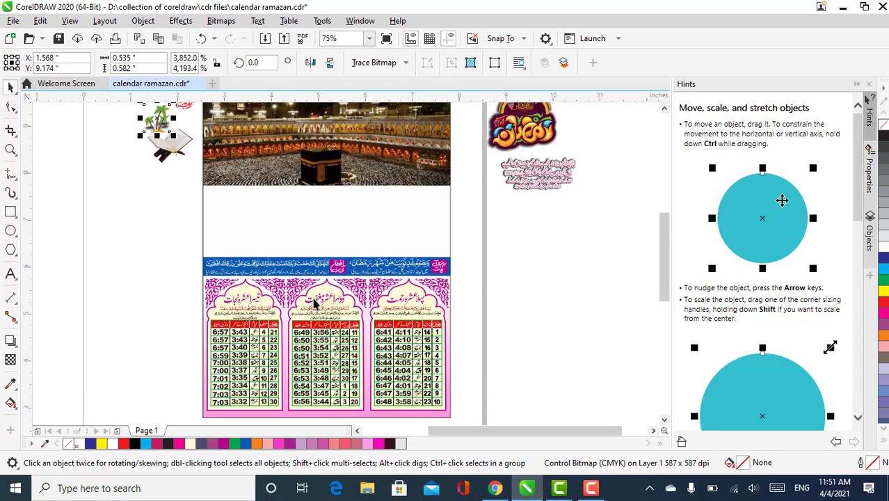
scroll(314, 279, down, 1)
click(317, 306)
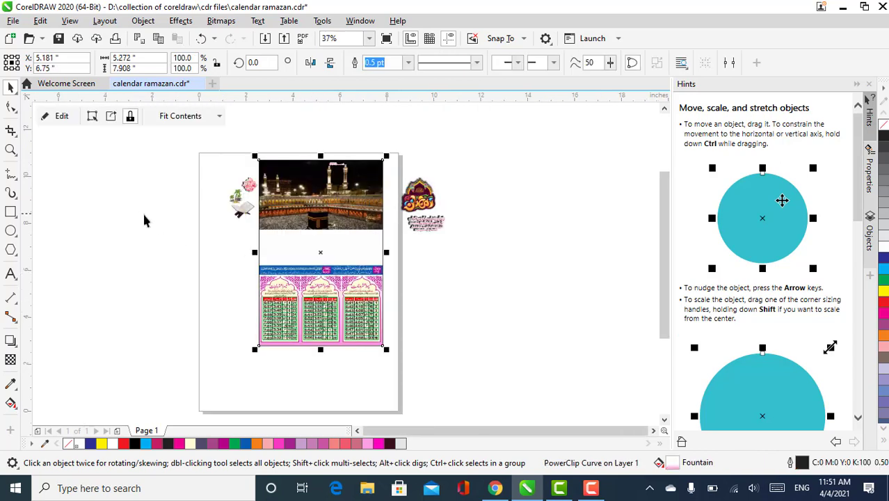
click(68, 123)
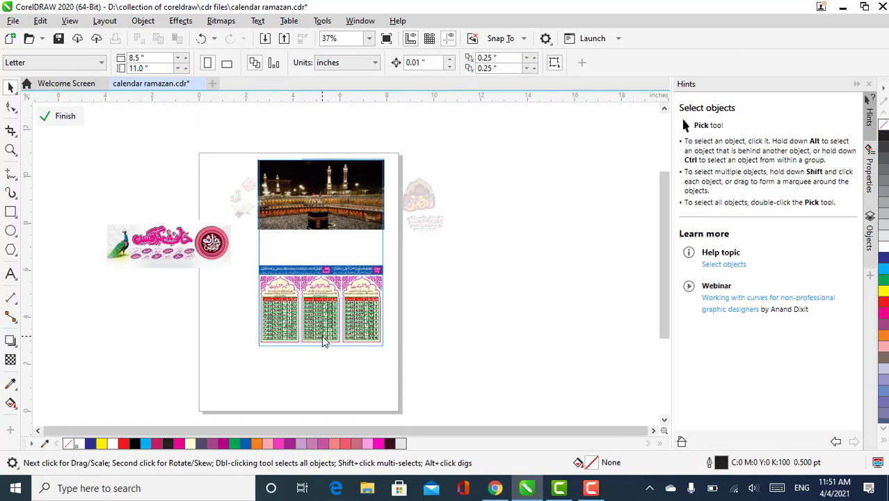
Step: Ungroup all objects in the middle and right timetables
click(322, 331)
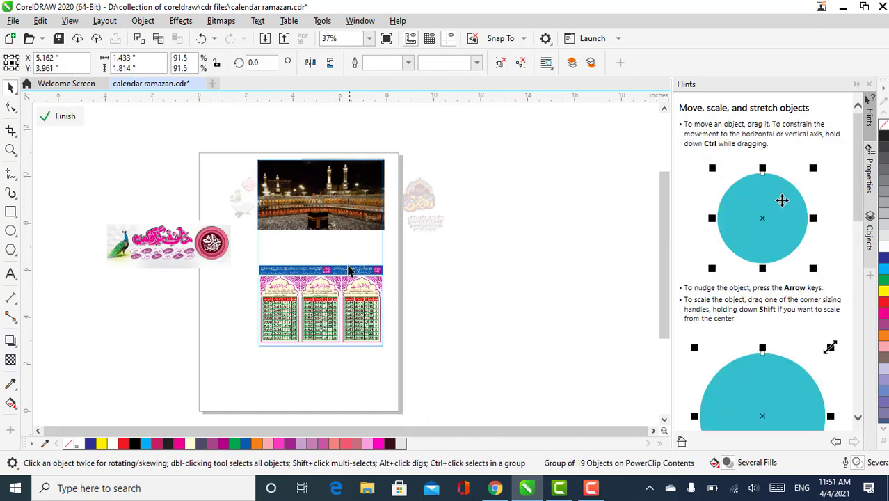
drag(350, 271, 375, 293)
click(367, 327)
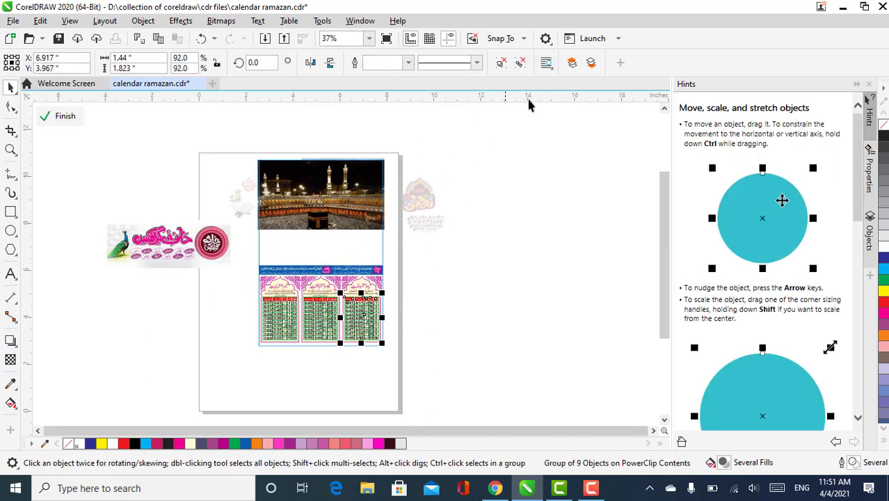
click(519, 65)
click(393, 285)
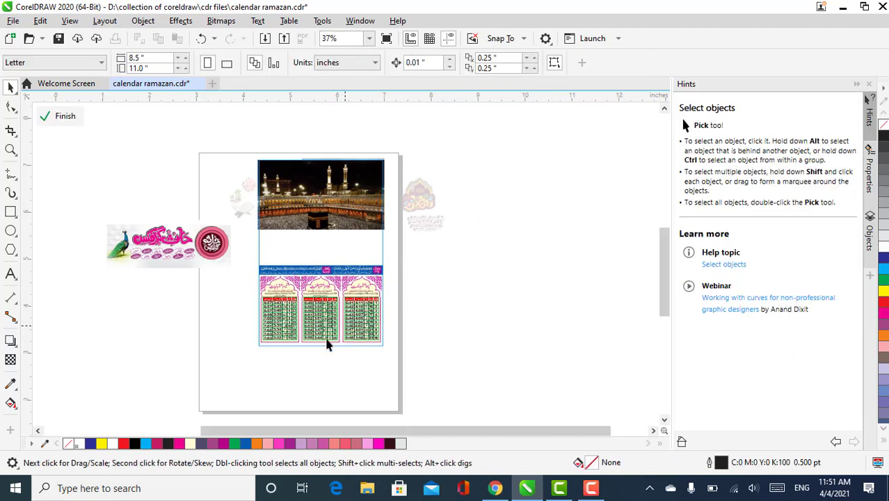
Step: Move the right timetable's Sehri times to about X 8.5 in, Y 3.0 in and its Iftar times to about X 7.7 in, Y 3.0 in
scroll(332, 338, up, 2)
click(429, 227)
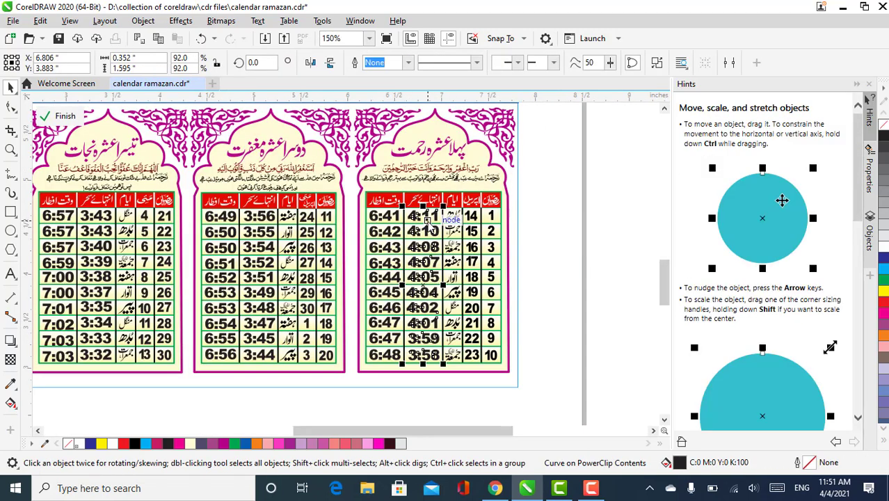
scroll(429, 222, down, 2)
drag(429, 222, 515, 264)
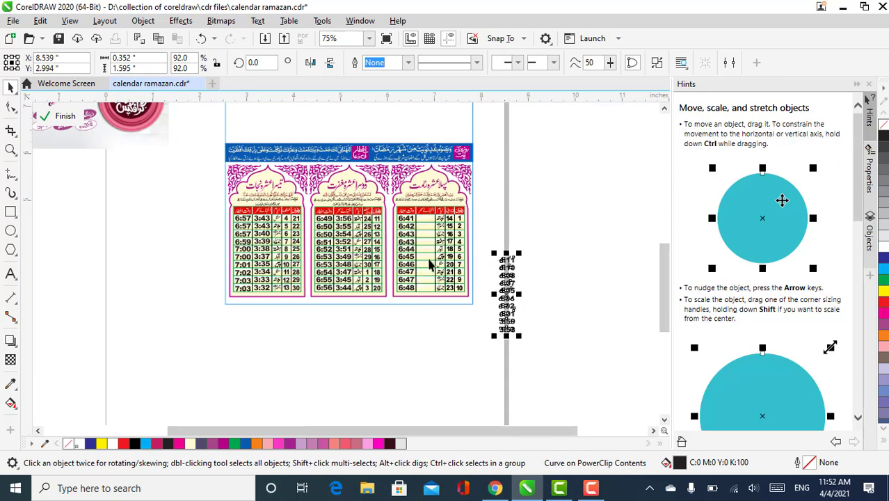
drag(407, 244, 470, 283)
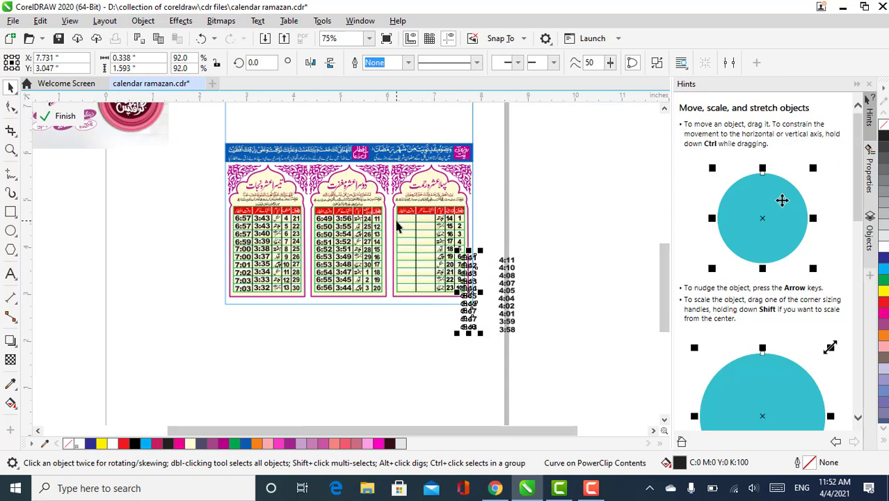
Step: Move the middle timetable's Sehri times down and right out of its table, and its Iftar times to about X 5.6 in, Y 2.1 in
click(336, 237)
drag(336, 238, 424, 314)
drag(331, 277, 377, 359)
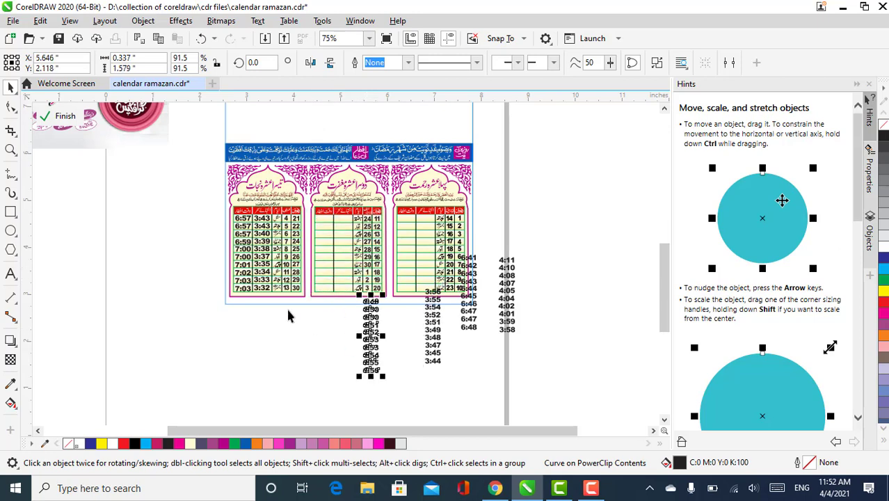
Step: Ungroup all objects in the left timetable and move its Sehri and Iftar time columns below the calendar
click(267, 277)
click(520, 63)
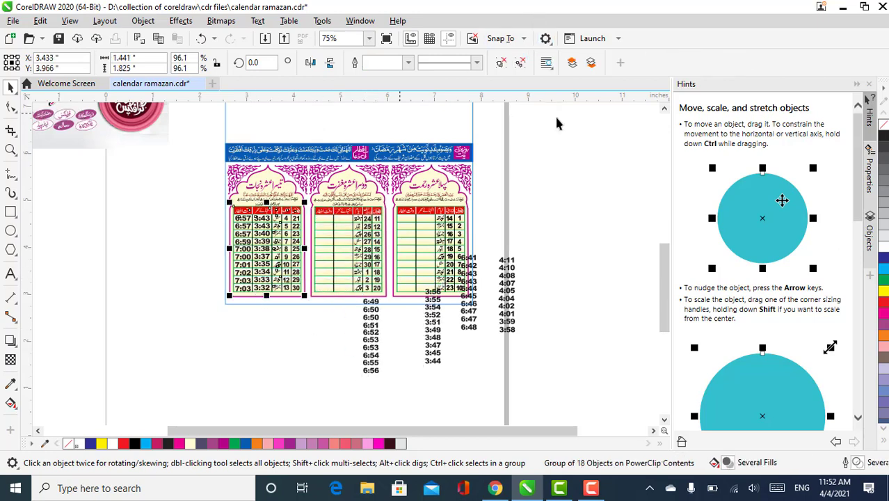
key(Escape)
click(258, 224)
drag(258, 224, 325, 312)
click(245, 256)
drag(245, 256, 317, 343)
click(270, 358)
drag(268, 397, 372, 336)
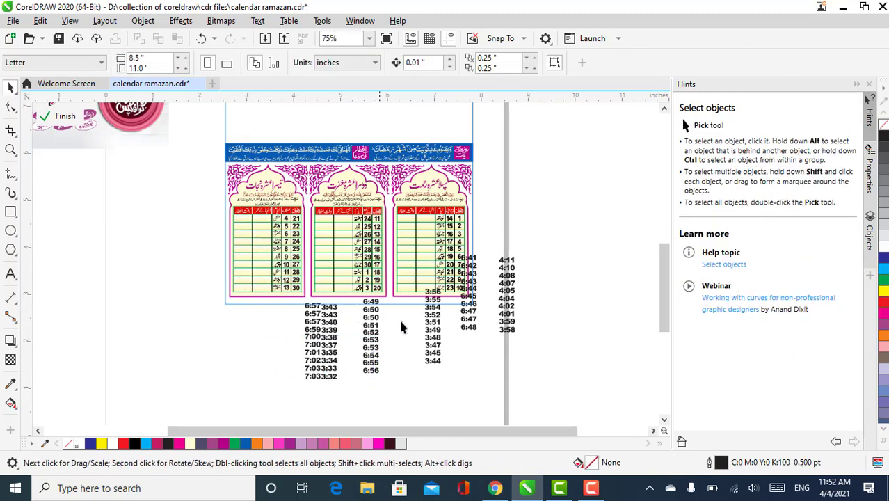
Step: Finish editing the calendar frame's contents and leave the calendar frame selected
scroll(376, 290, down, 1)
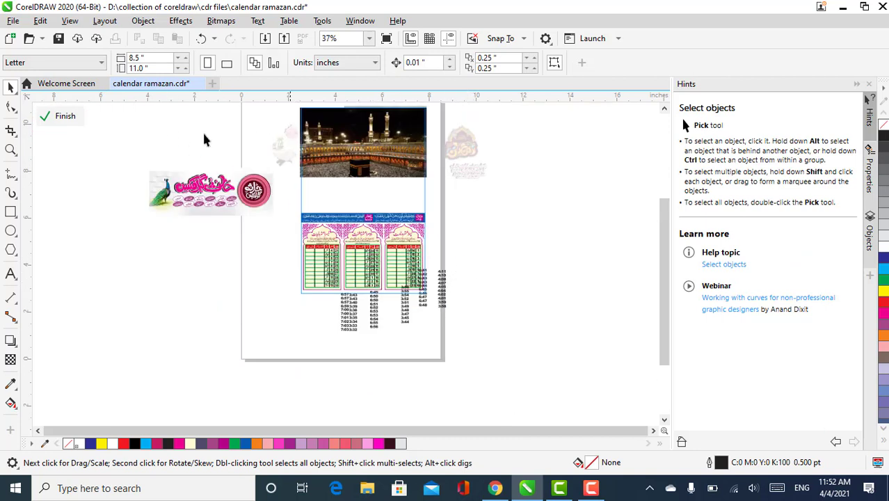
click(69, 126)
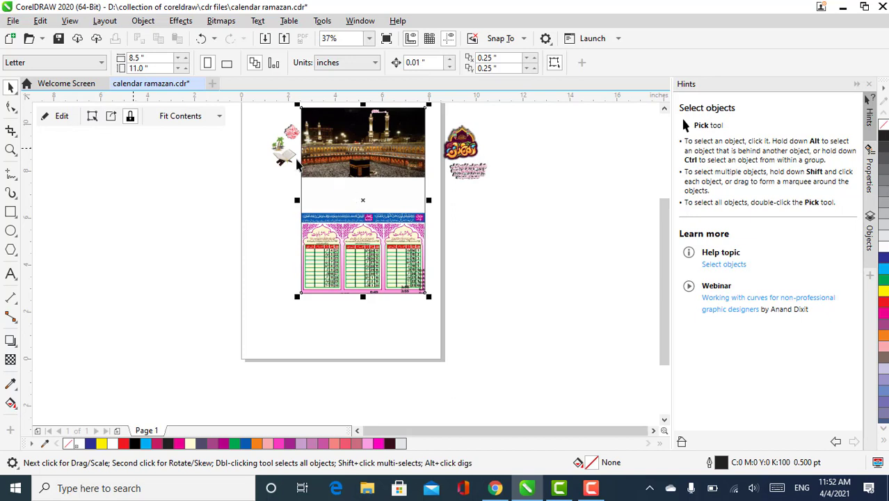
click(297, 162)
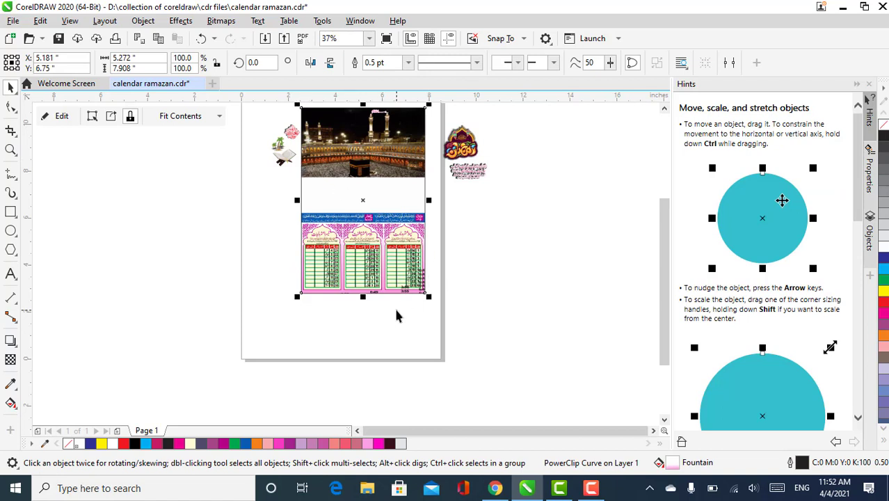
Step: Switch to Chrome and look over the Haris Graphics YouTube channel's statistics and uploads, including the Ramadan Mubarak Calendar Design video
click(590, 488)
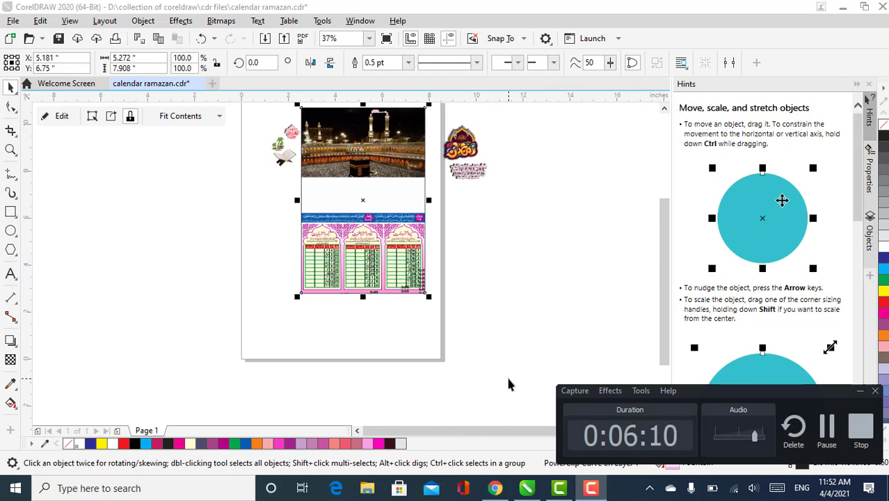
click(494, 487)
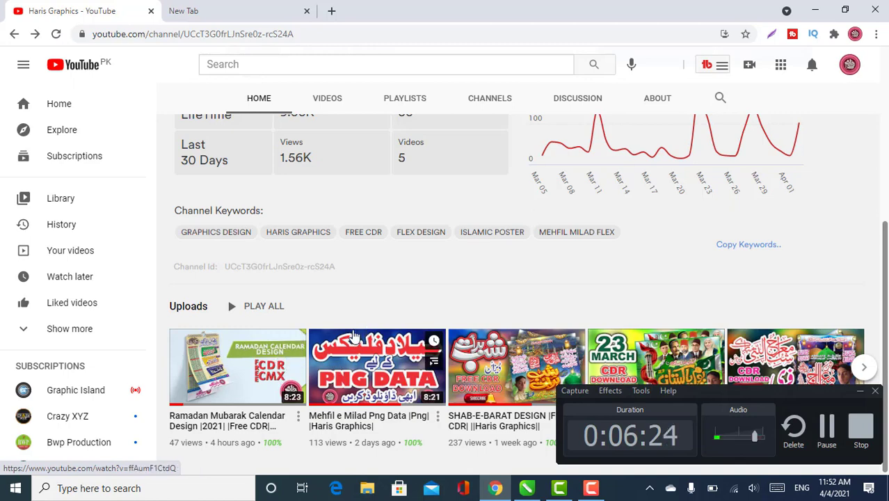
scroll(277, 377, up, 1)
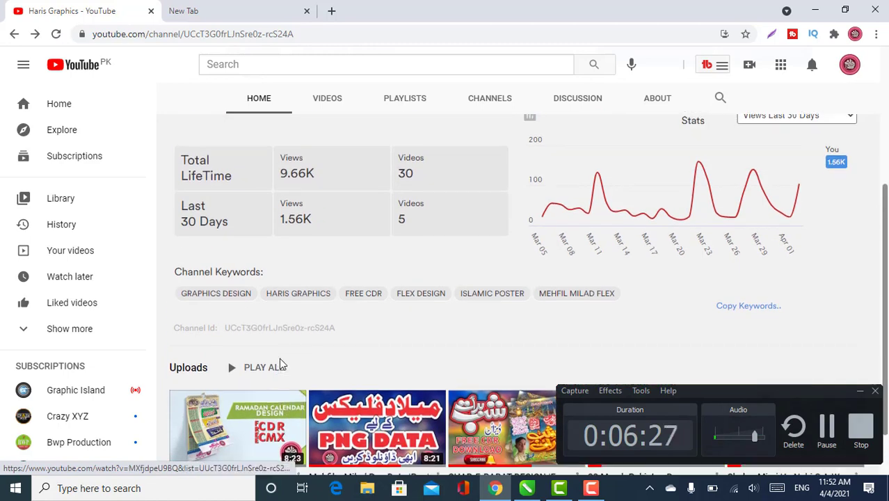
scroll(280, 361, down, 1)
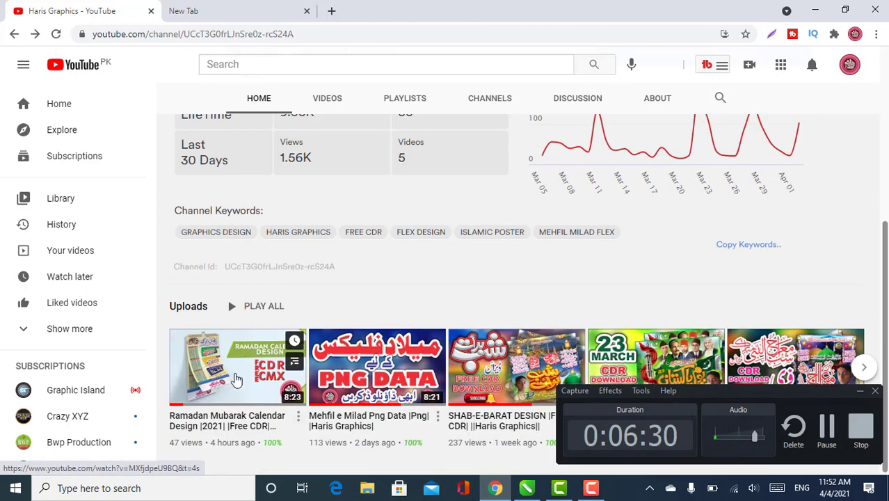
scroll(438, 310, up, 4)
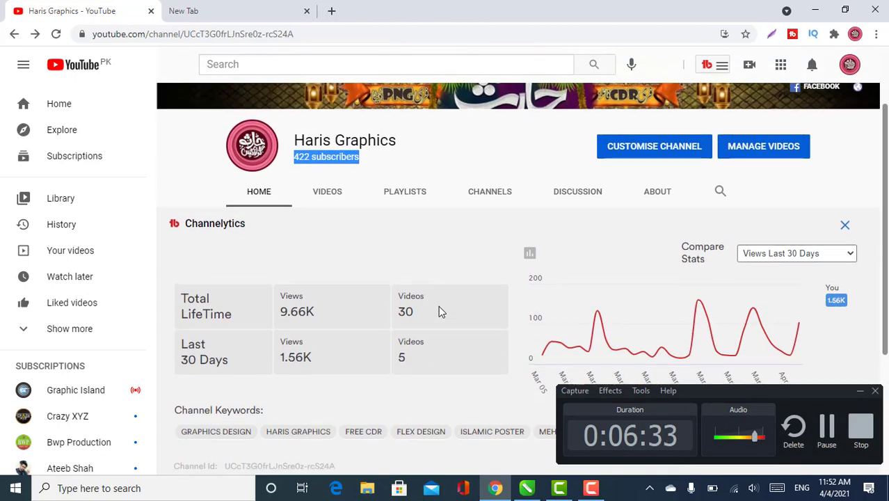
scroll(438, 313, down, 4)
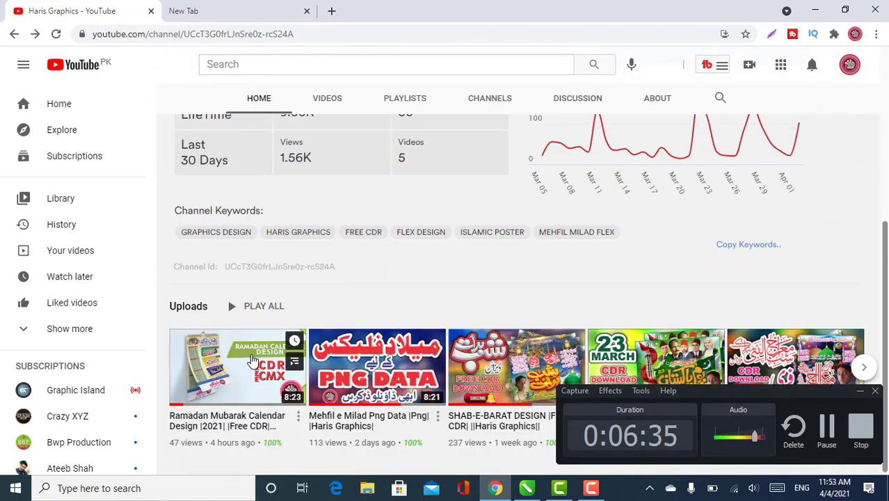